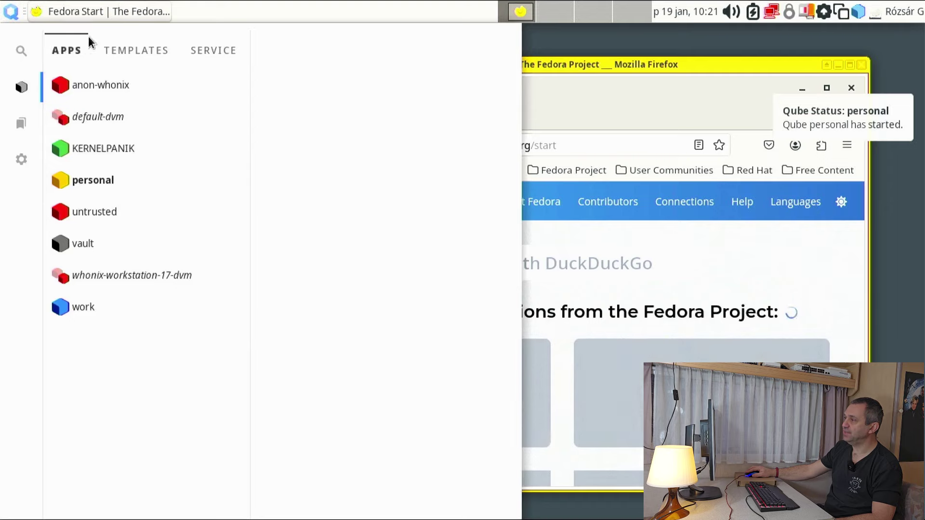
Step: Open the personal qube's Thunar File Manager, close the Firefox window and move the file manager slightly away from the screen corner
mouse_move(140, 180)
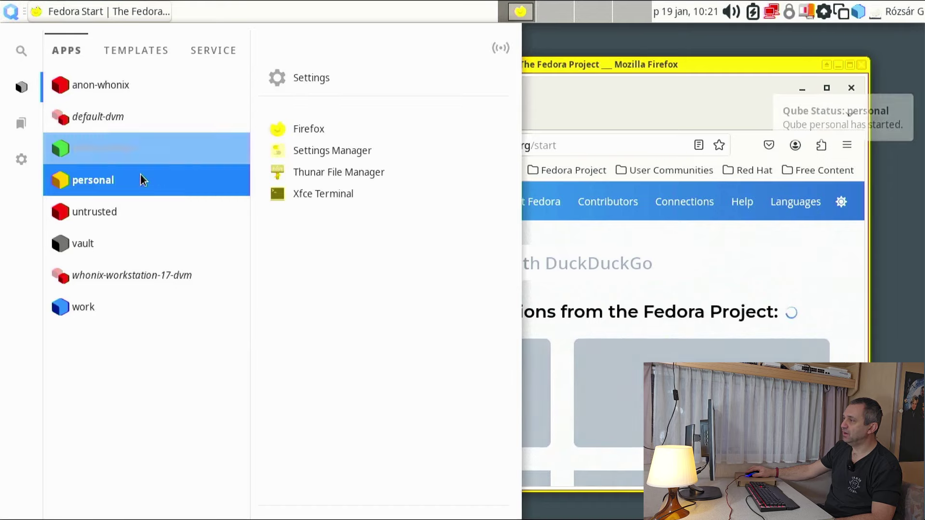
click(312, 177)
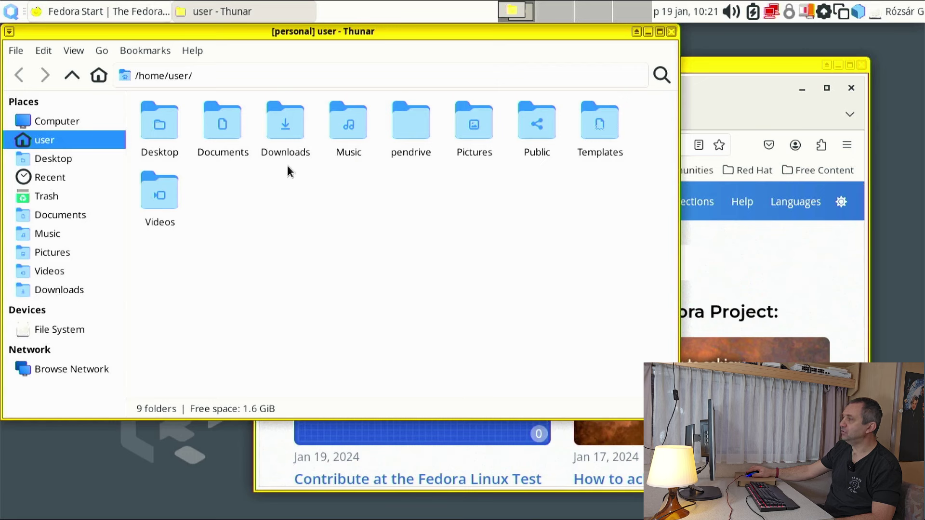
click(859, 68)
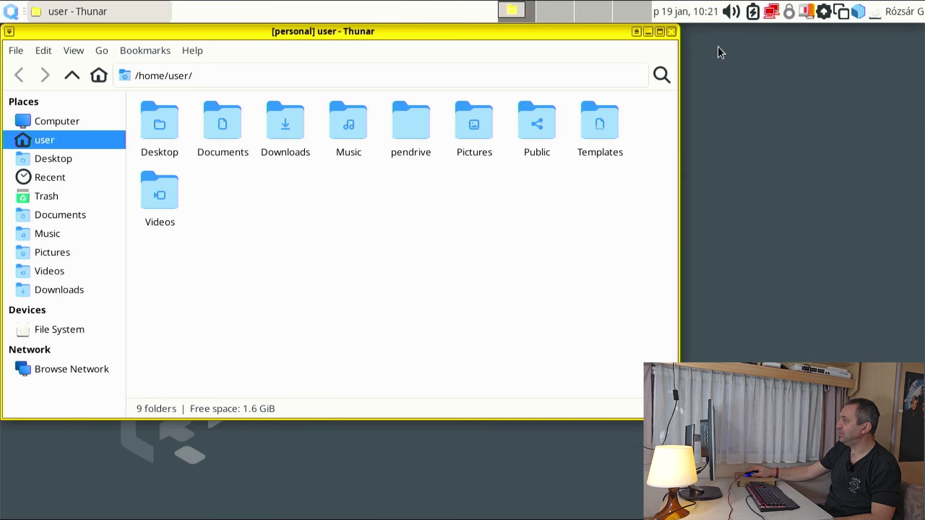
drag(598, 33, 658, 59)
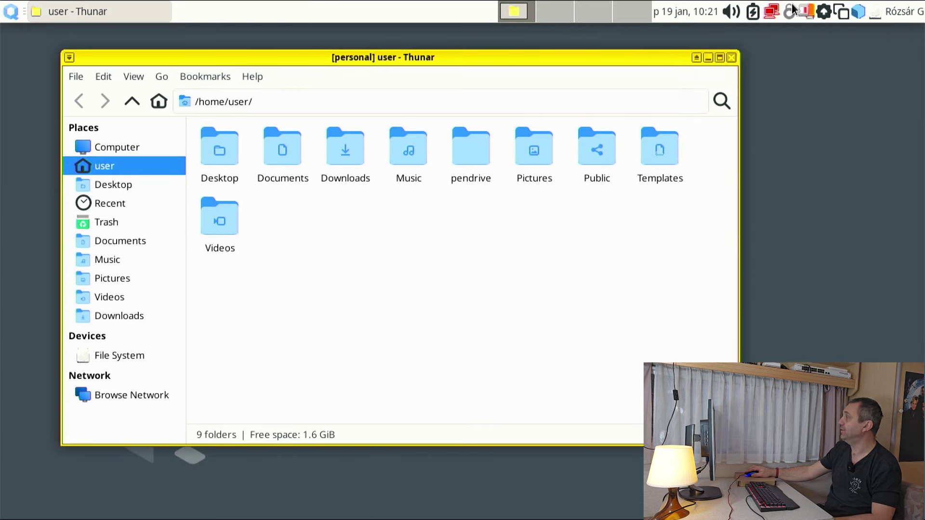
Step: Attach the block device sys-usb:sda1 - DT_microDuo_3C (KINGSTON) to the personal qube
click(807, 15)
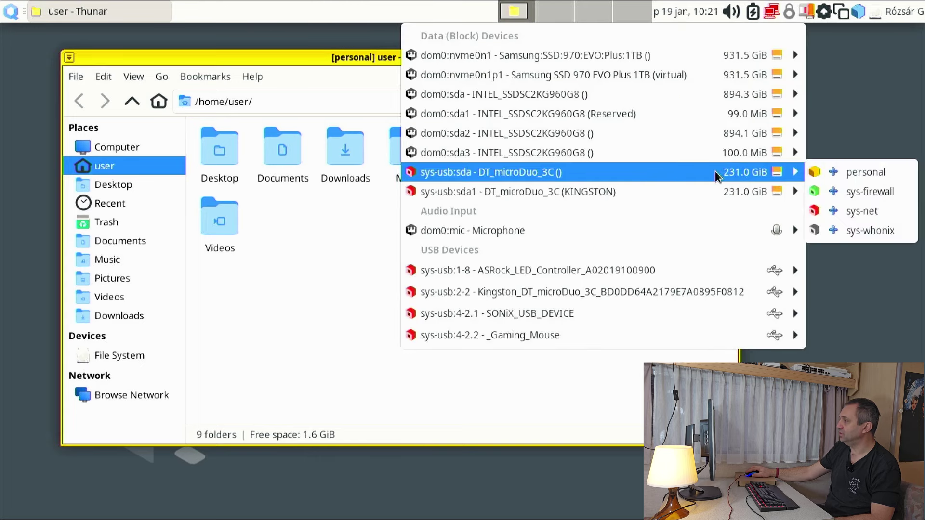
mouse_move(716, 199)
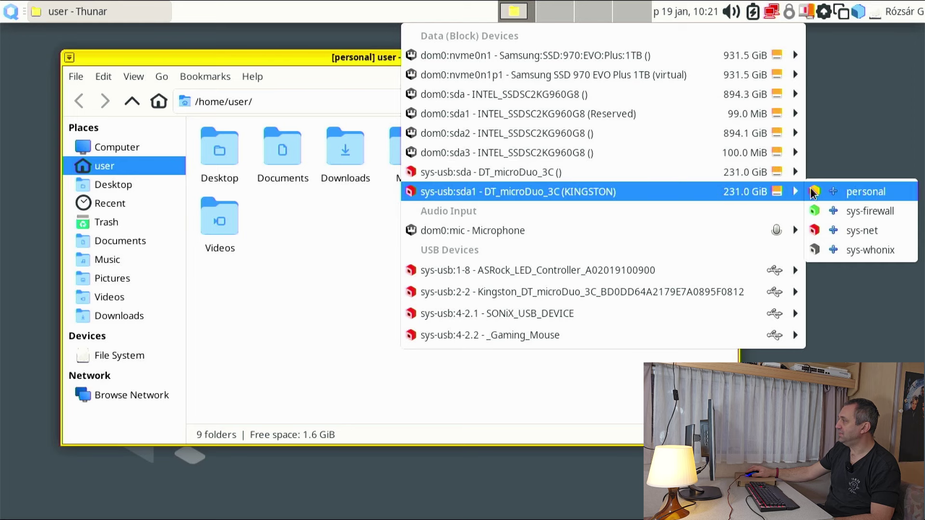
click(871, 192)
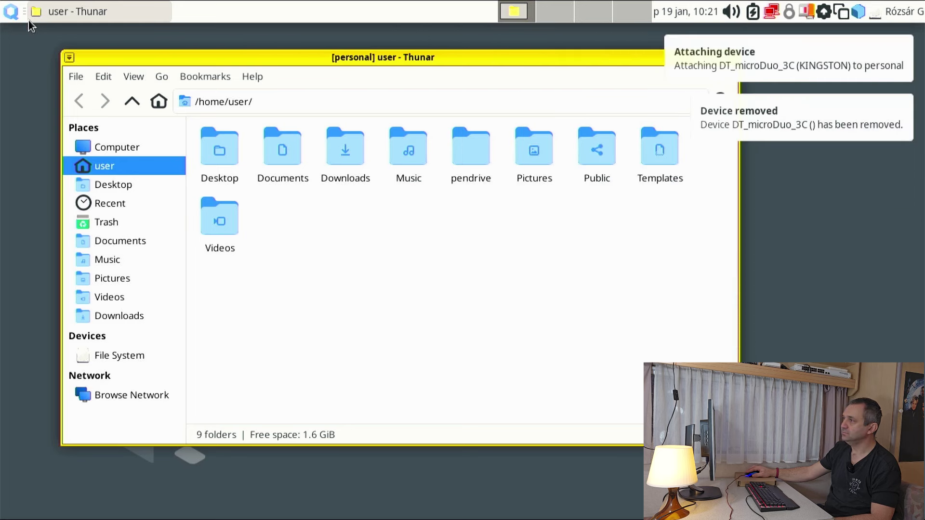
Step: Open an Xfce Terminal in the personal qube and list its block devices with lsblk
click(14, 13)
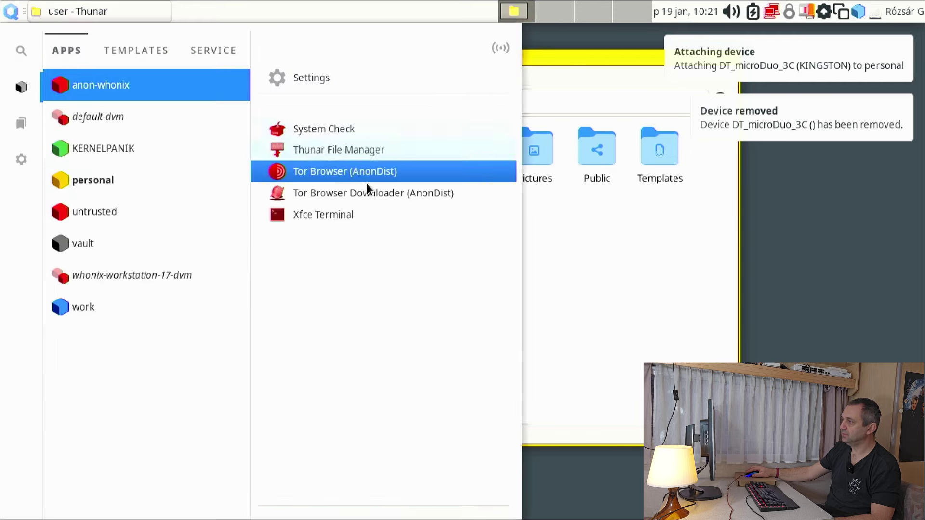
mouse_move(220, 177)
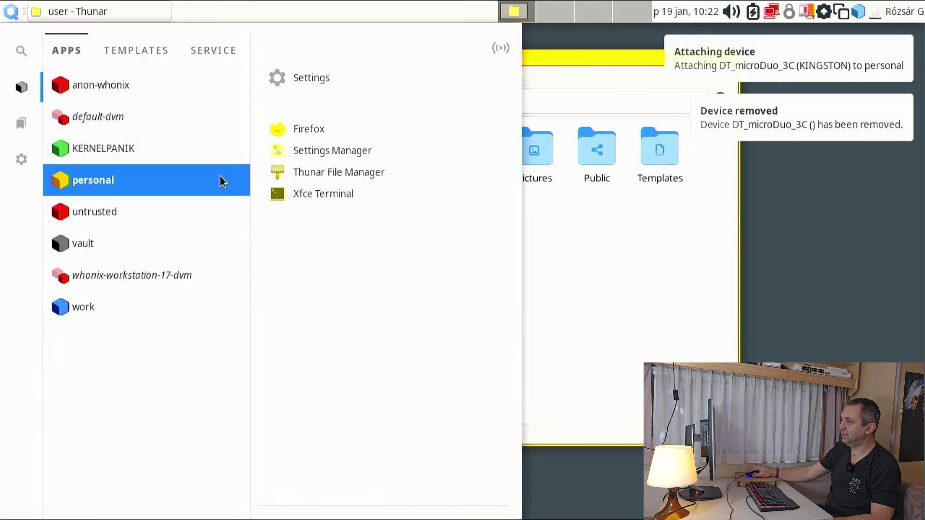
click(314, 193)
text(sudo)
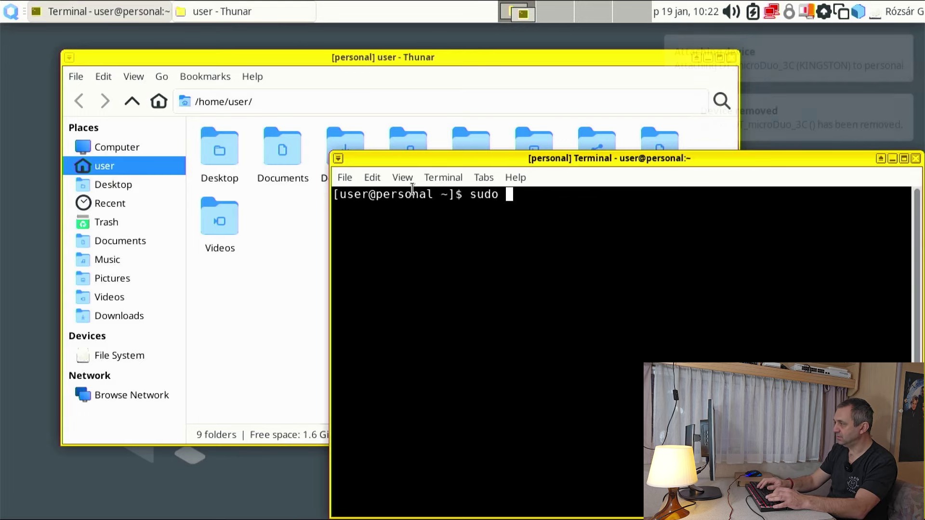
key(BackSpace)
key(BackSpace)
key(BackSpace)
key(BackSpace)
key(BackSpace)
text(lsblk)
key(Return)
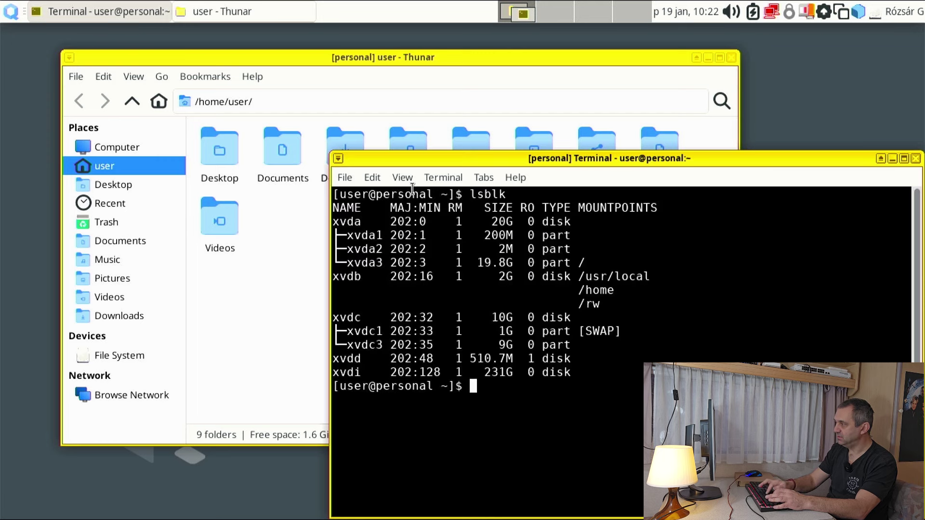
Step: Recall the earlier sudo mount command from the history and run it to mount /dev/xvdi on the pendrive folder
text(lsblk)
key(BackSpace)
key(BackSpace)
key(BackSpace)
key(Up)
key(Up)
key(Up)
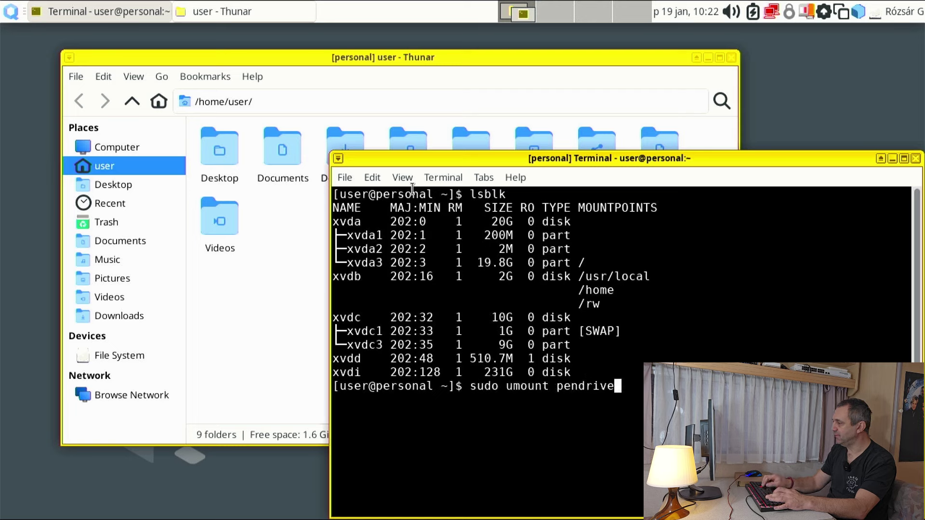
key(Up)
key(Up)
key(Down)
key(Down)
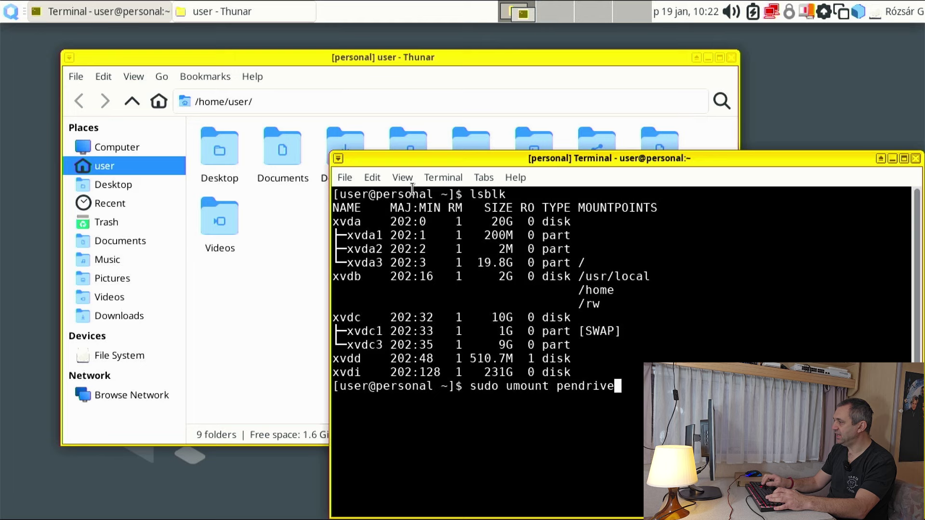
key(Up)
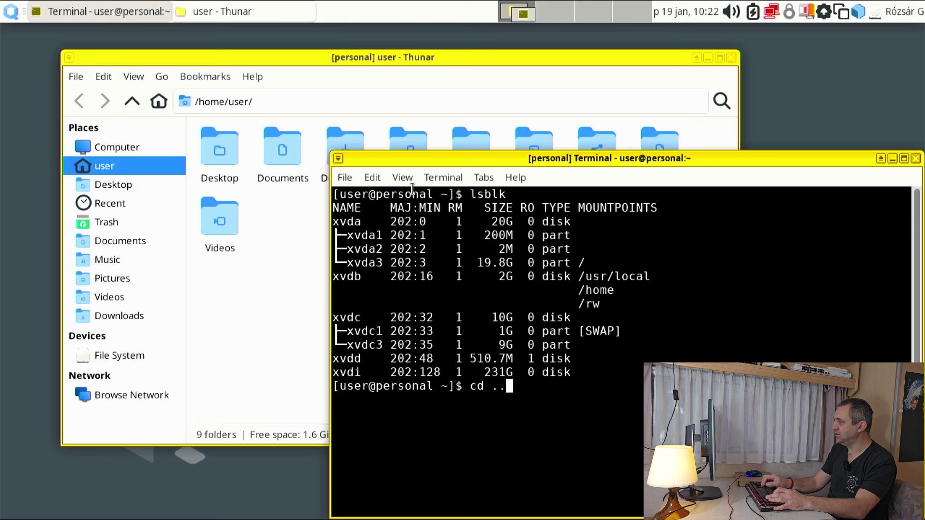
key(Down)
key(Down)
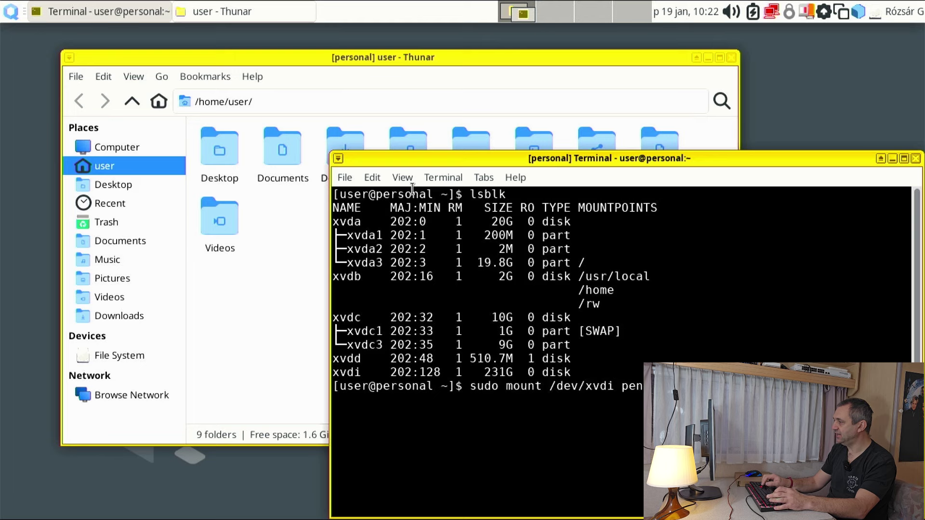
key(Return)
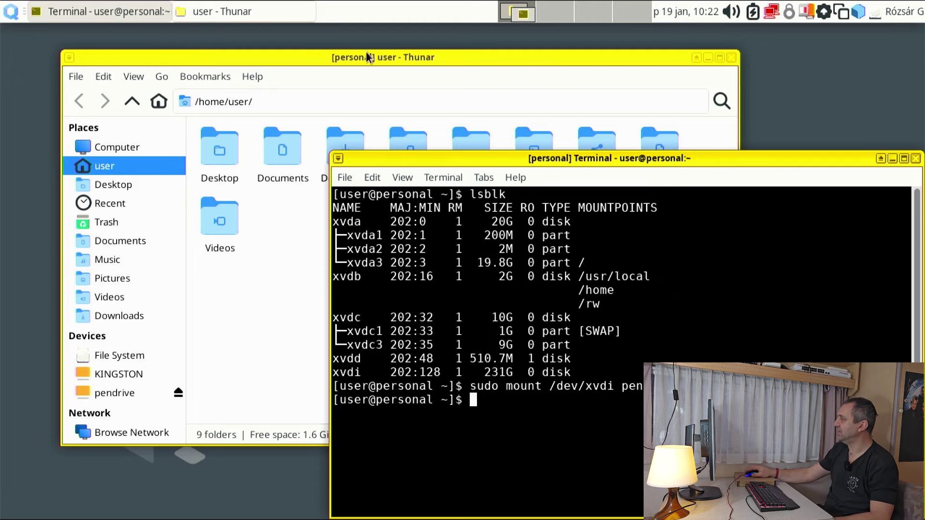
Step: Open the pendrive folder in the personal qube's file manager and select Windows_10_x64_Enterprise_magyar.iso
click(321, 93)
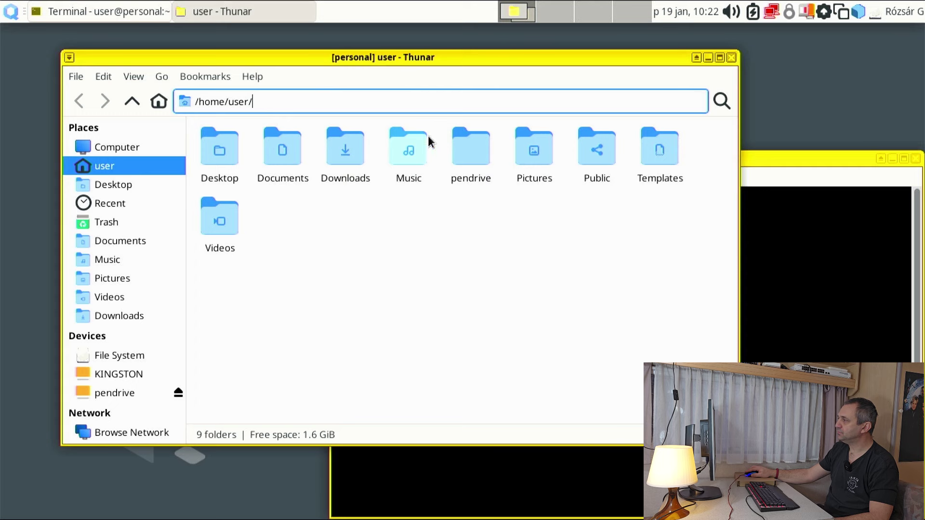
double_click(471, 152)
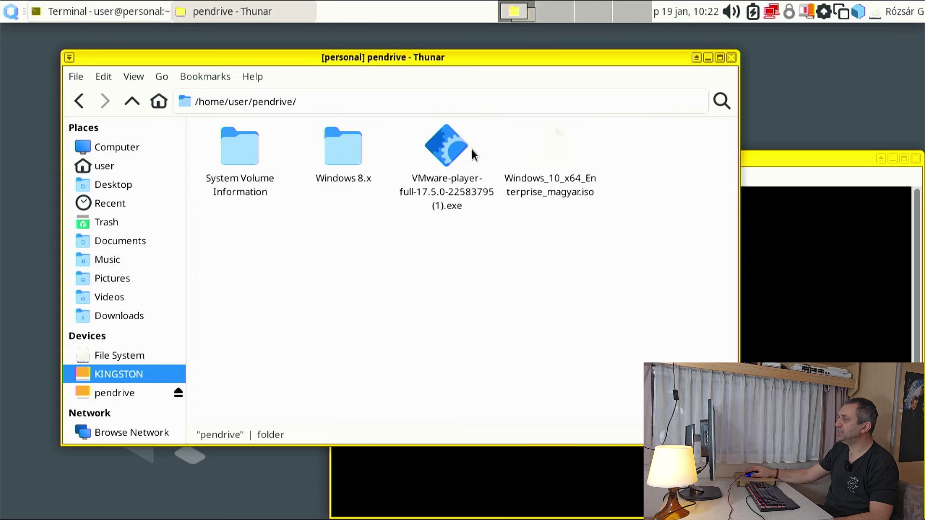
click(554, 174)
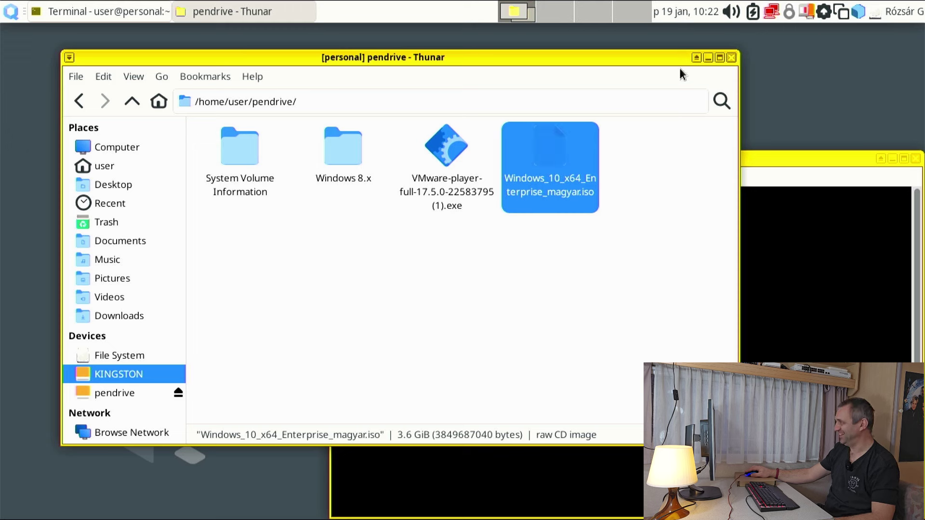
Step: Minimize the file manager and launch Qube Manager from the Qubes Tools
click(707, 57)
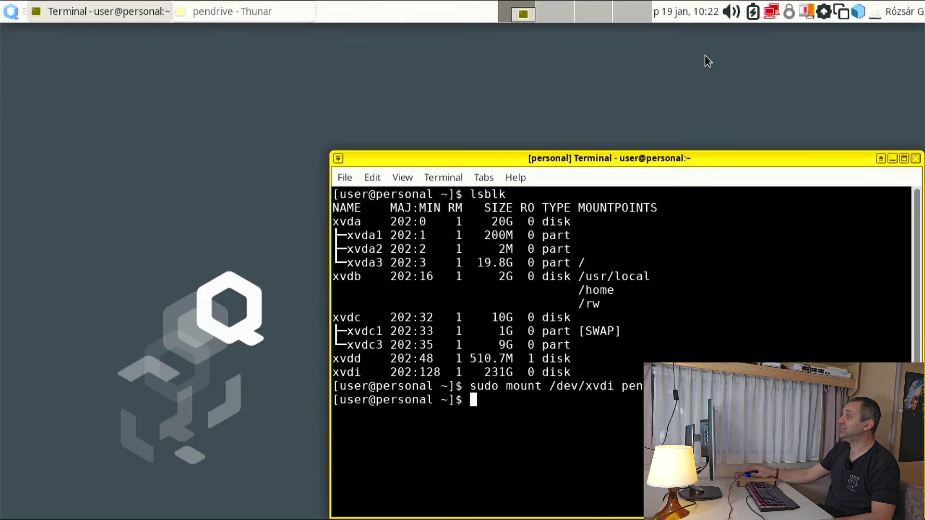
click(12, 12)
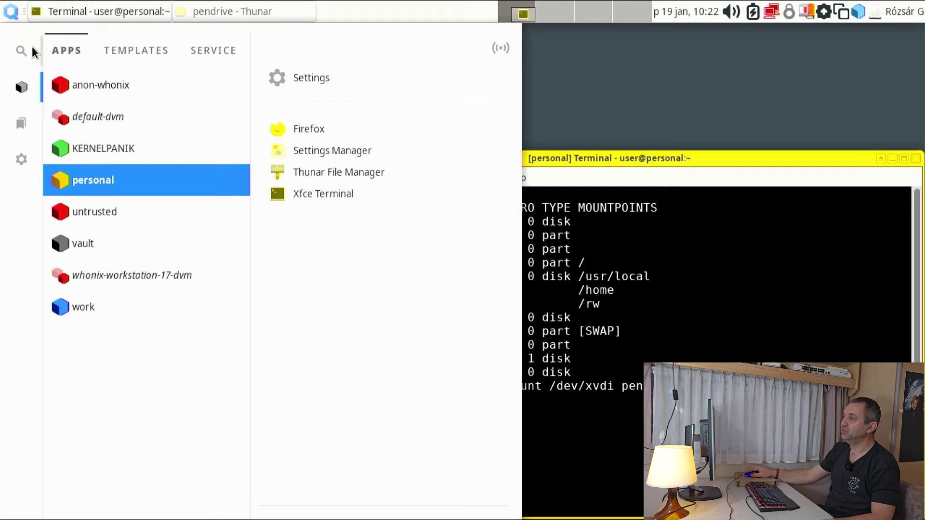
click(21, 158)
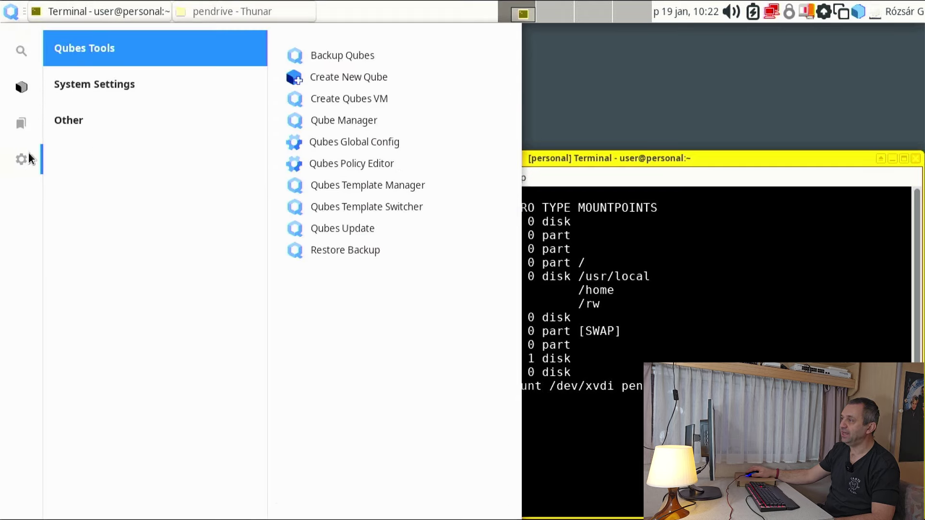
click(383, 120)
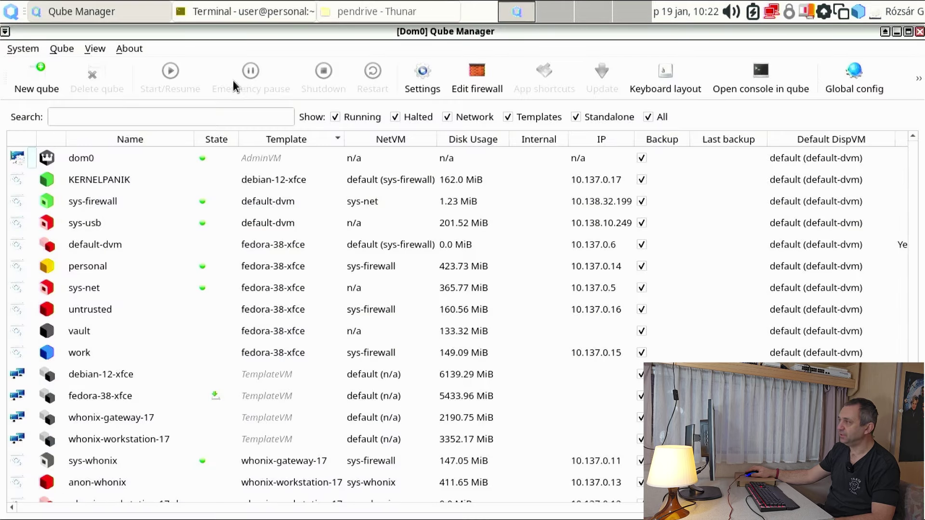
Step: Define a new qube named WIN10 as a StandaloneVM (fully persistent) with template (none), keeping the default sys-firewall networking
click(41, 77)
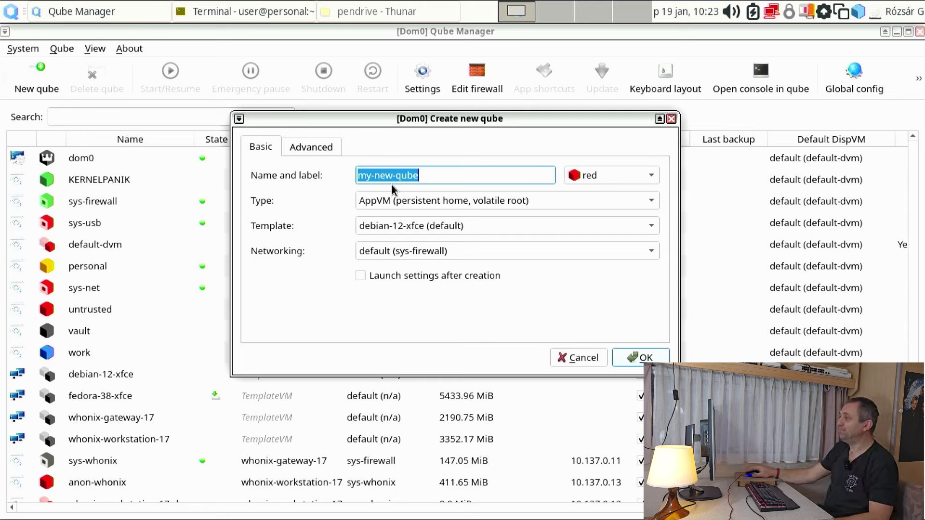
text(WIN)
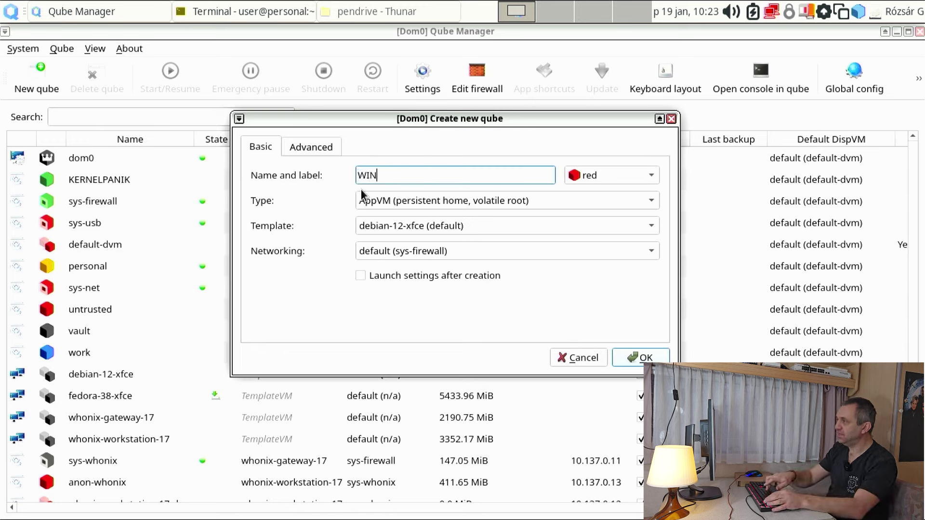
text(10)
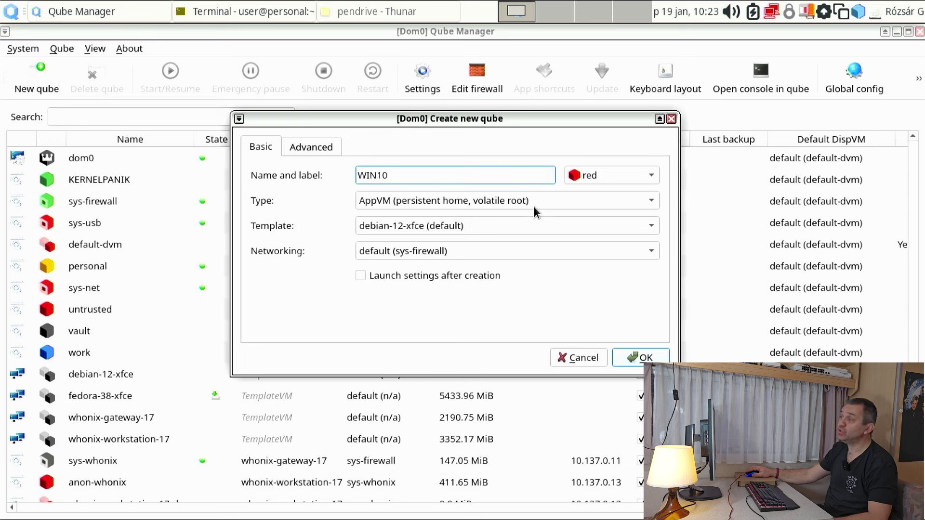
click(560, 201)
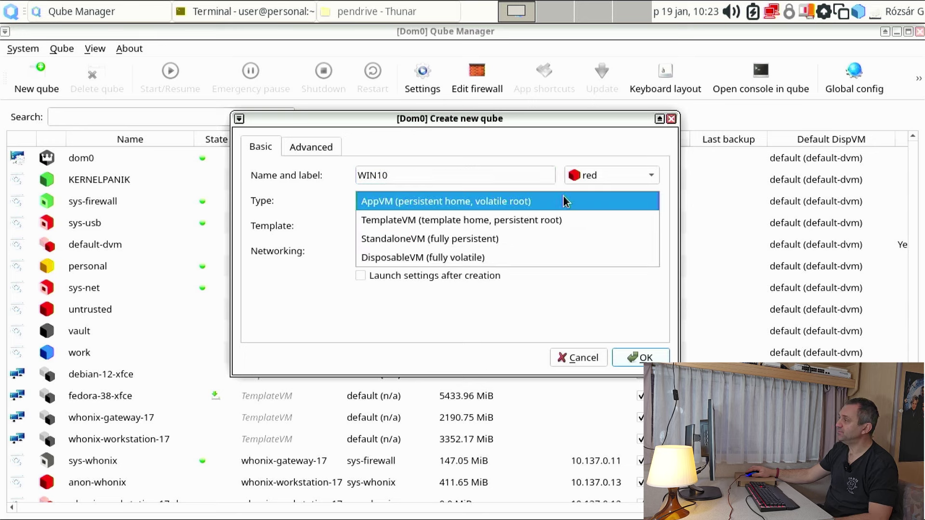
click(505, 239)
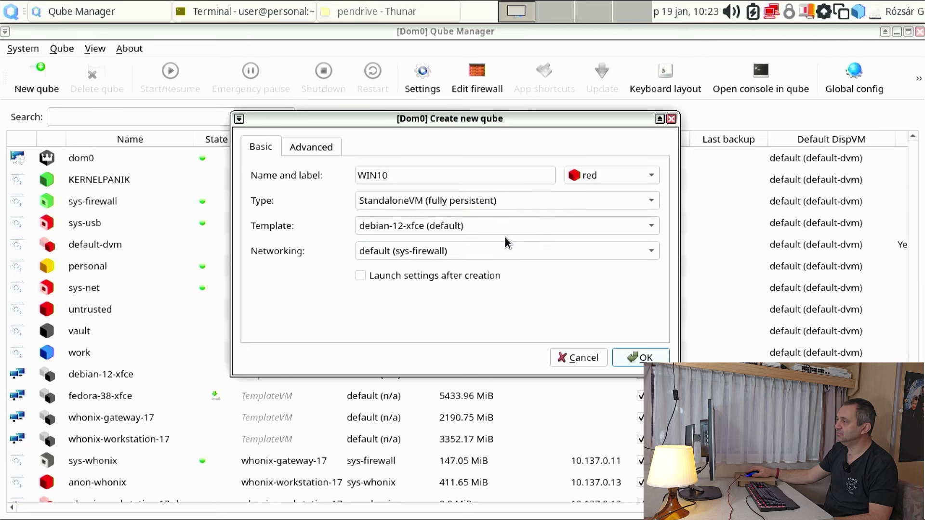
click(510, 227)
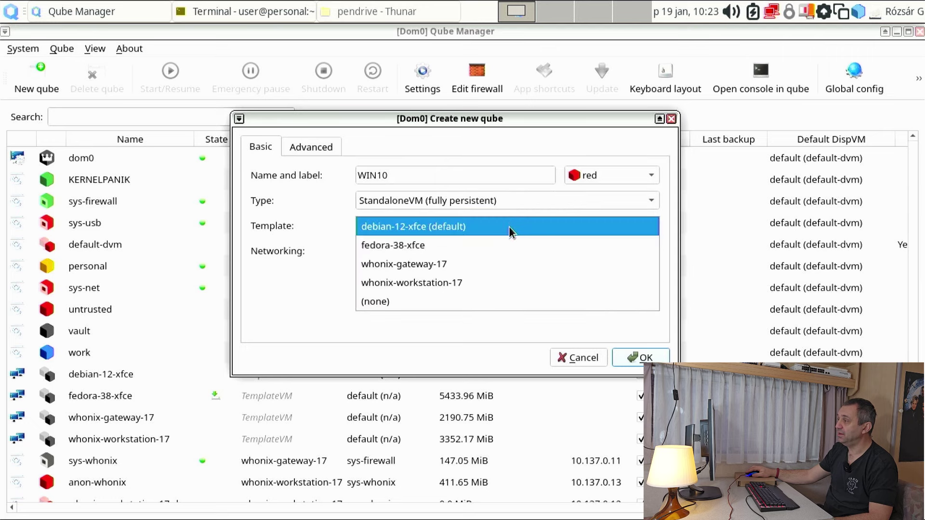
click(462, 294)
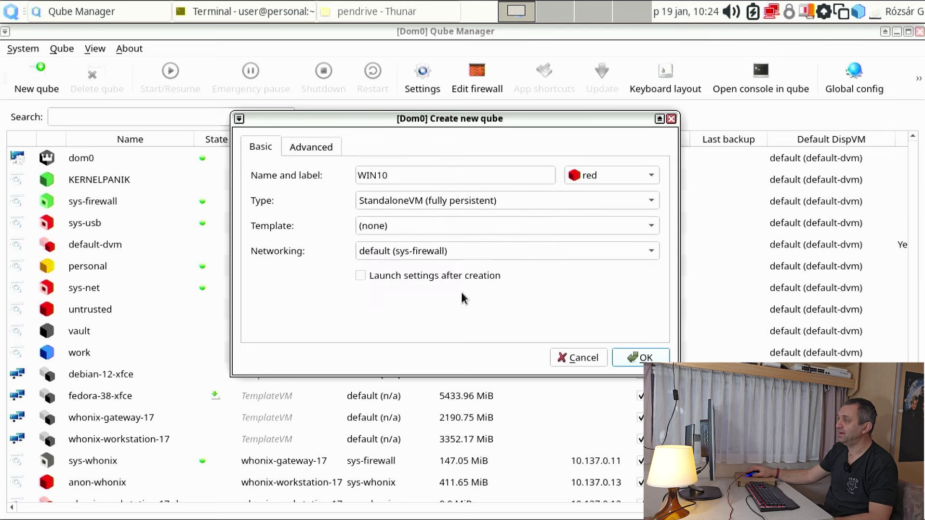
click(476, 252)
click(476, 253)
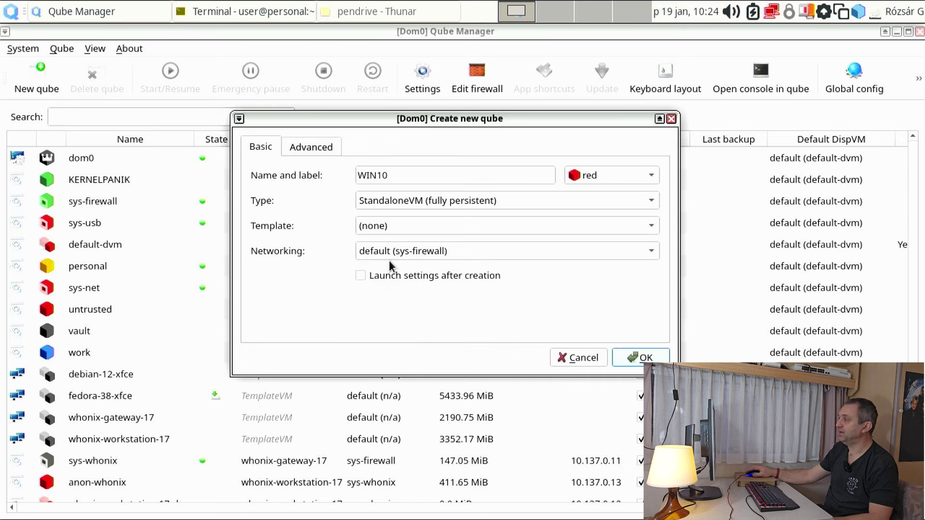
Step: Create the WIN10 qube with system installation from device enabled and choose to boot it from a file in a qube
click(313, 146)
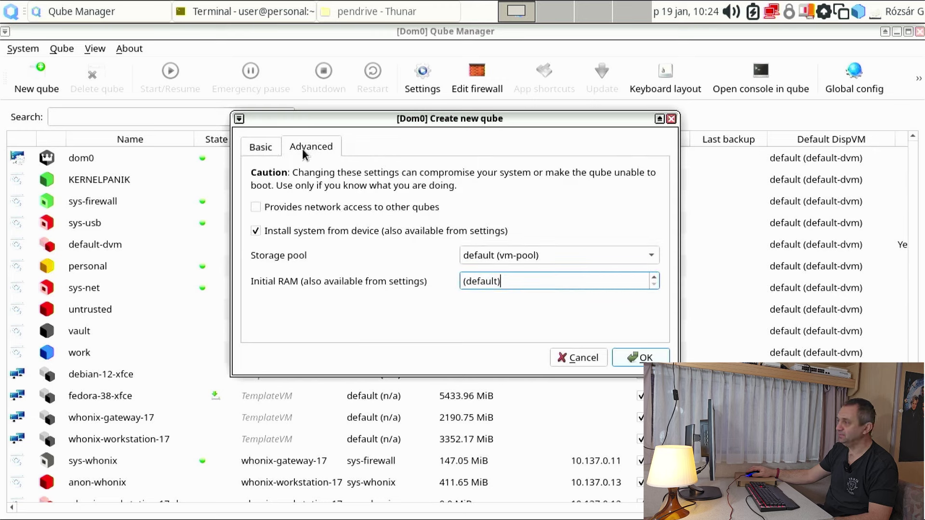
click(638, 358)
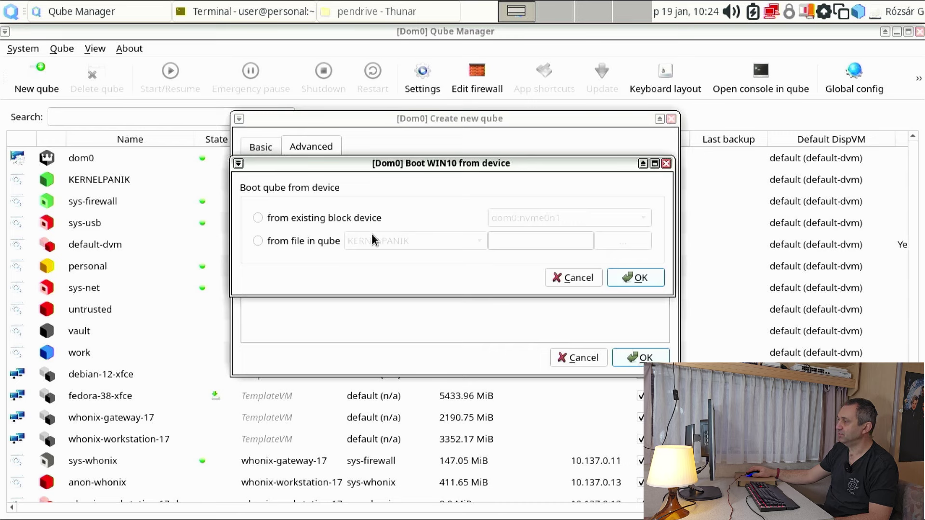
click(333, 240)
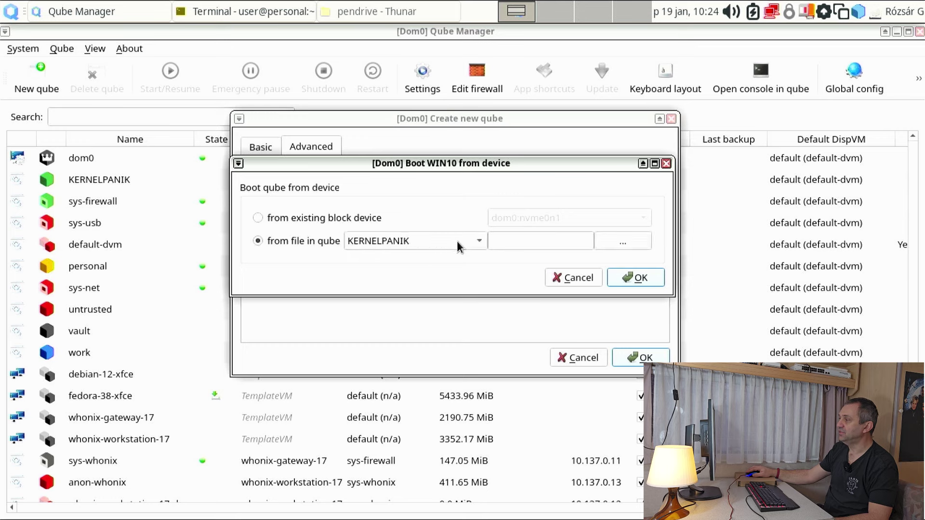
click(628, 245)
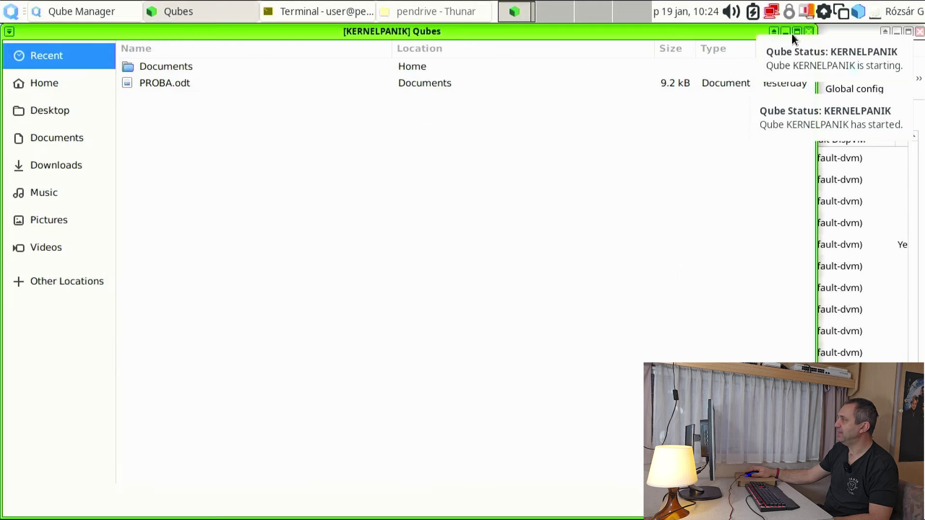
click(808, 32)
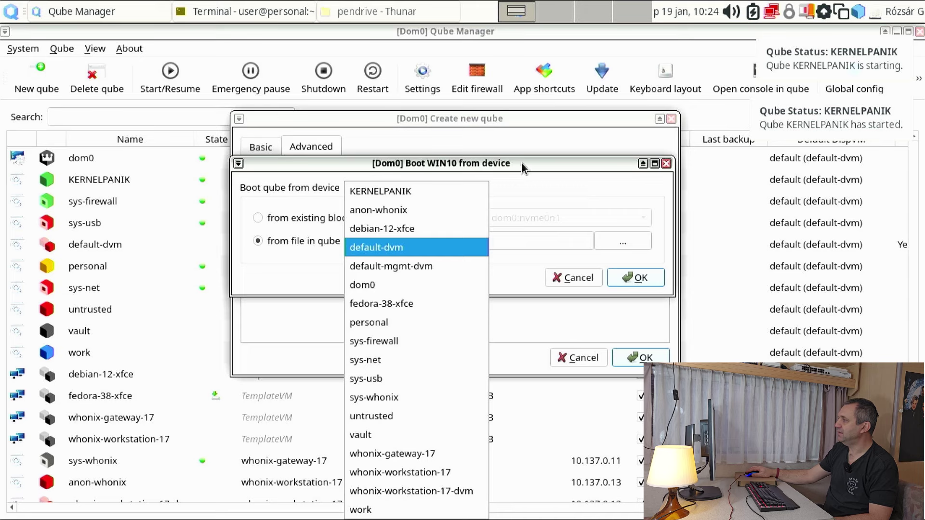
click(513, 180)
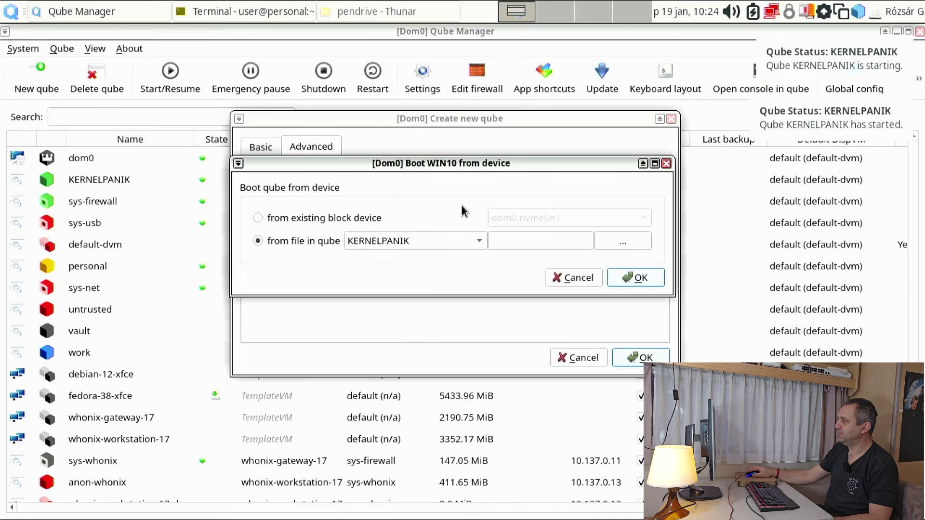
Step: Boot WIN10 from the file Windows_10_x64_Enterprise_magyar.iso in the personal qube's pendrive folder
click(457, 235)
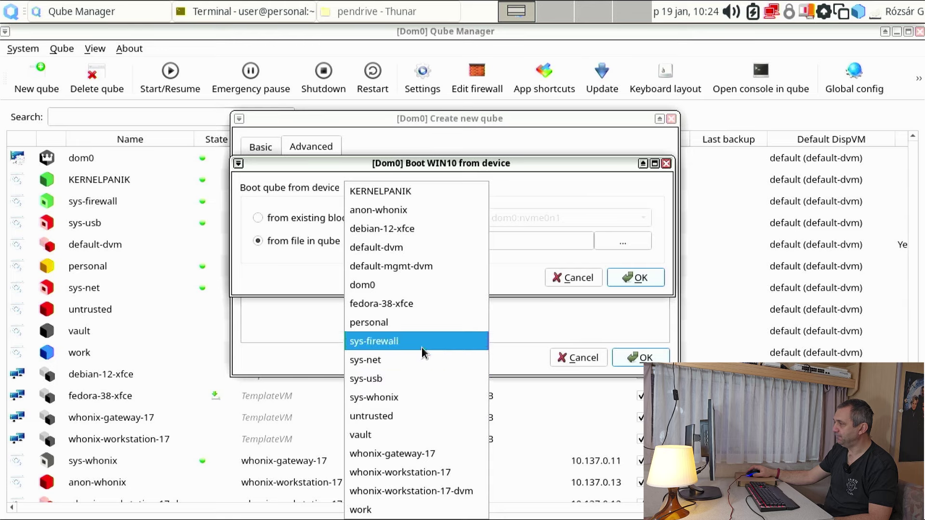
click(421, 325)
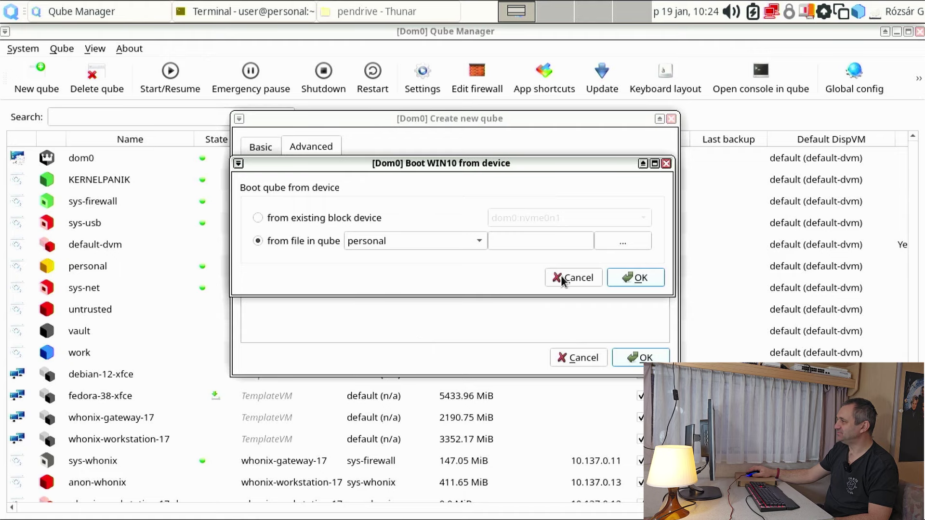
click(621, 244)
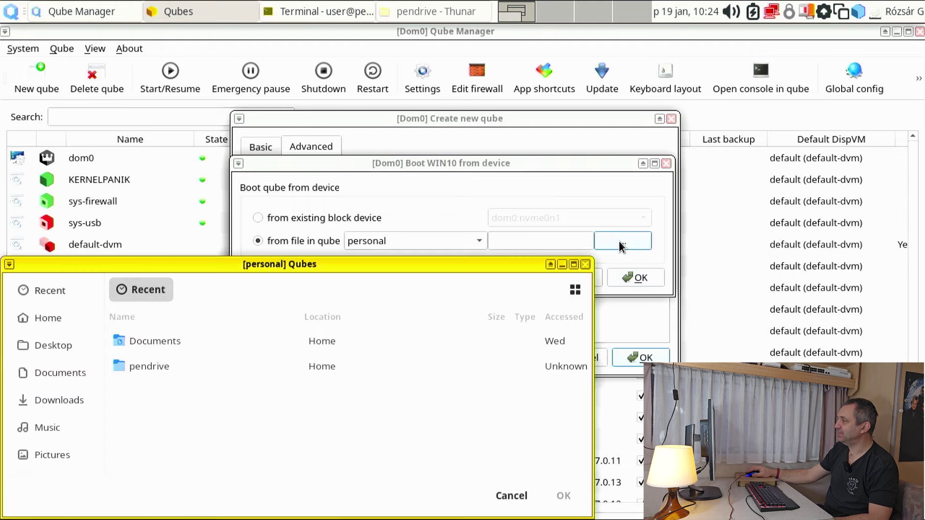
double_click(156, 366)
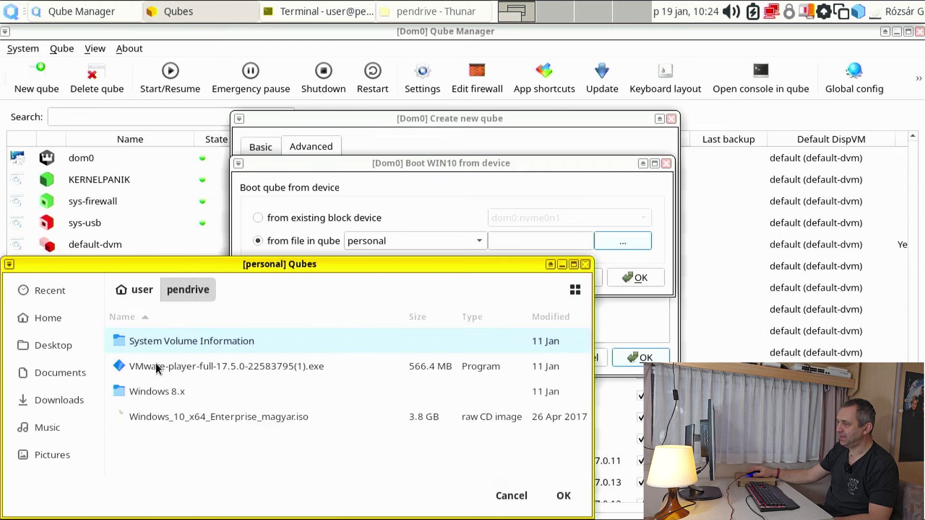
click(297, 413)
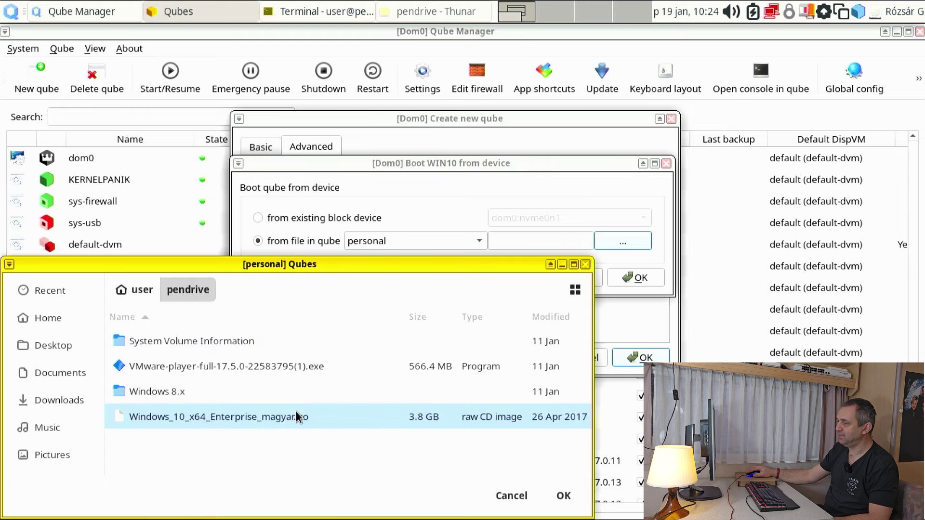
click(560, 496)
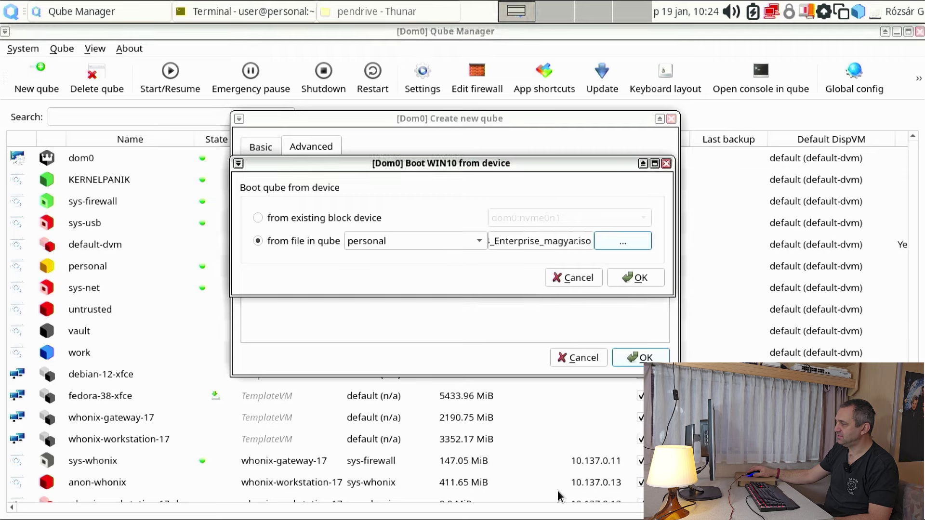
click(649, 278)
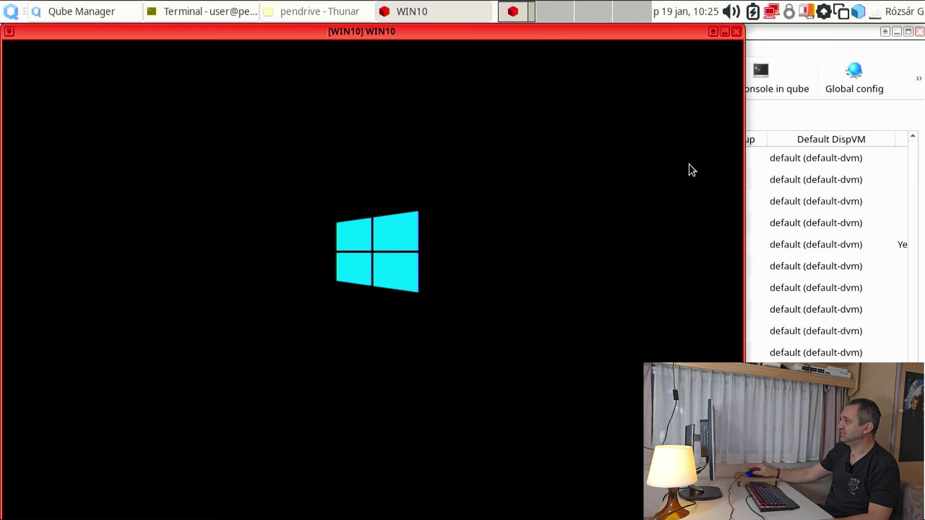
Step: Dismiss the WIN10 boot window and kill the running WIN10 qube, confirming the kill
drag(603, 32, 660, 46)
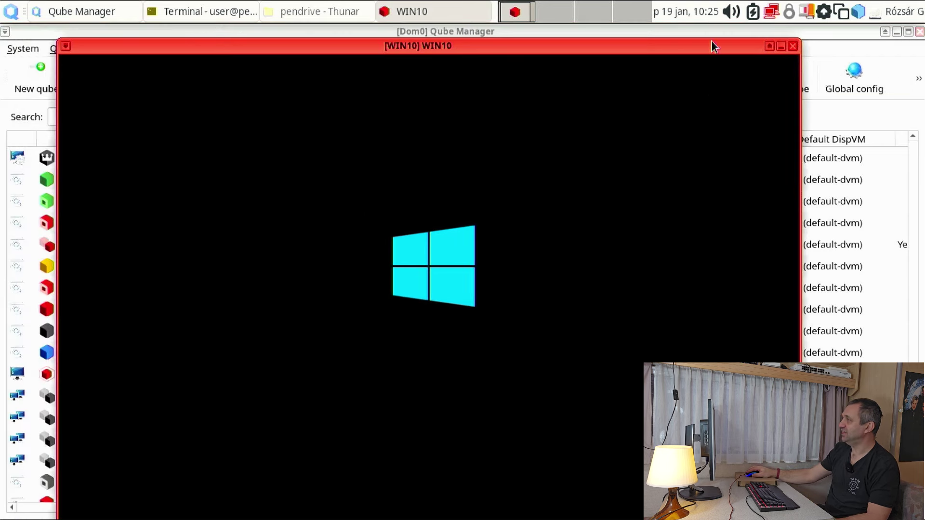
click(794, 46)
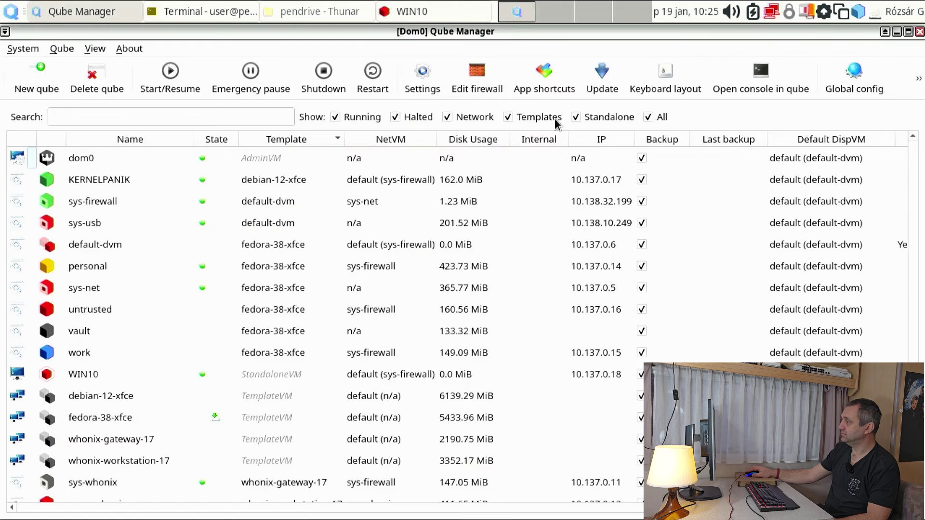
right_click(101, 375)
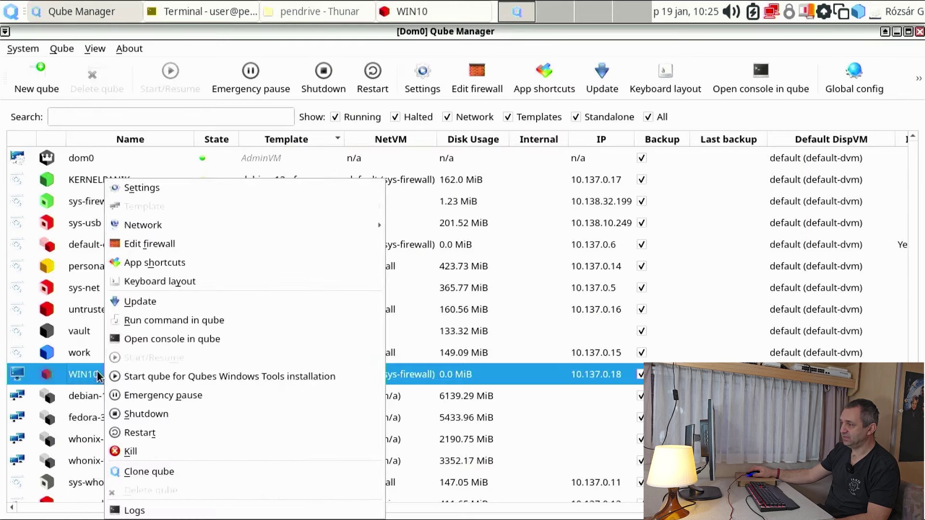
click(137, 452)
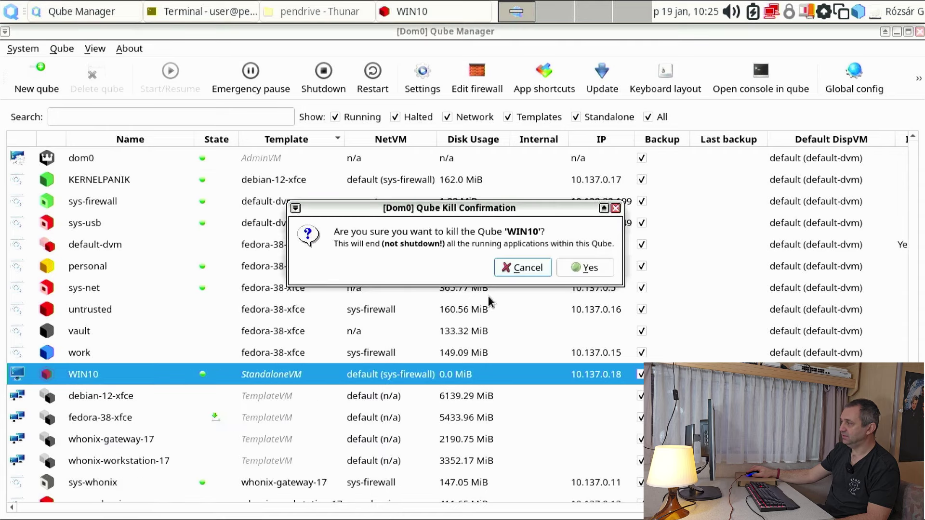
click(574, 272)
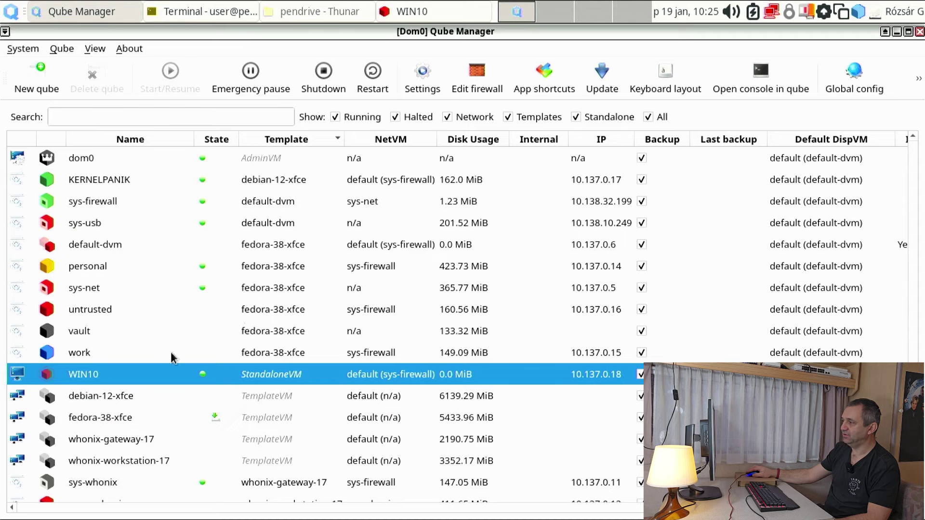
Step: Open the WIN10 qube's settings and set its system storage max size to 40.0 GB
right_click(129, 377)
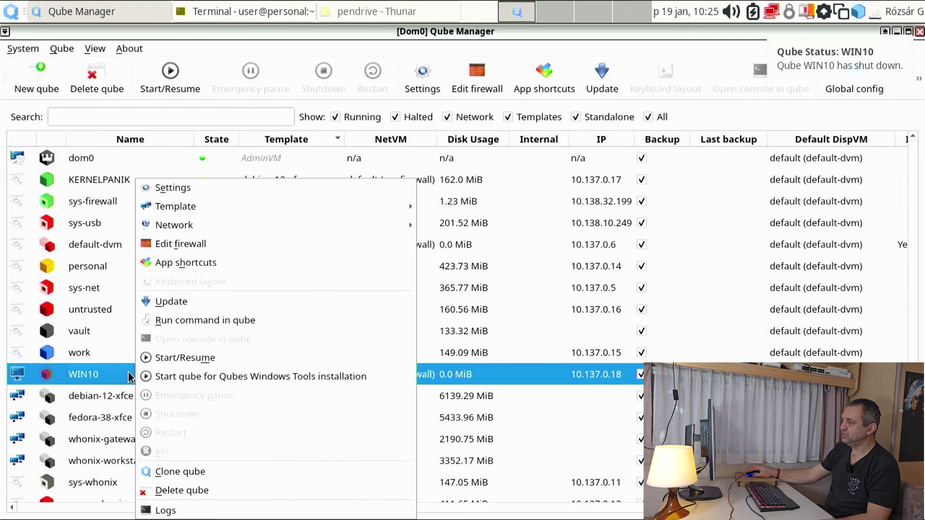
click(217, 189)
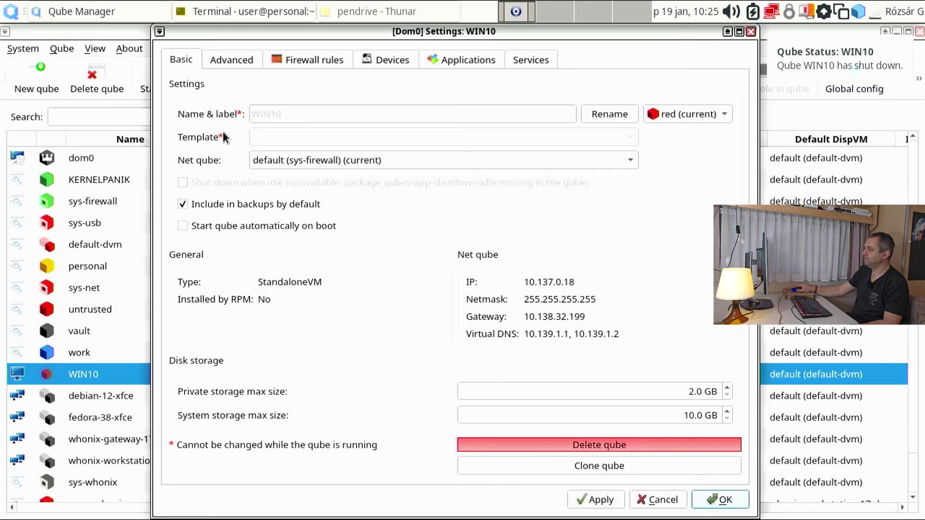
click(690, 413)
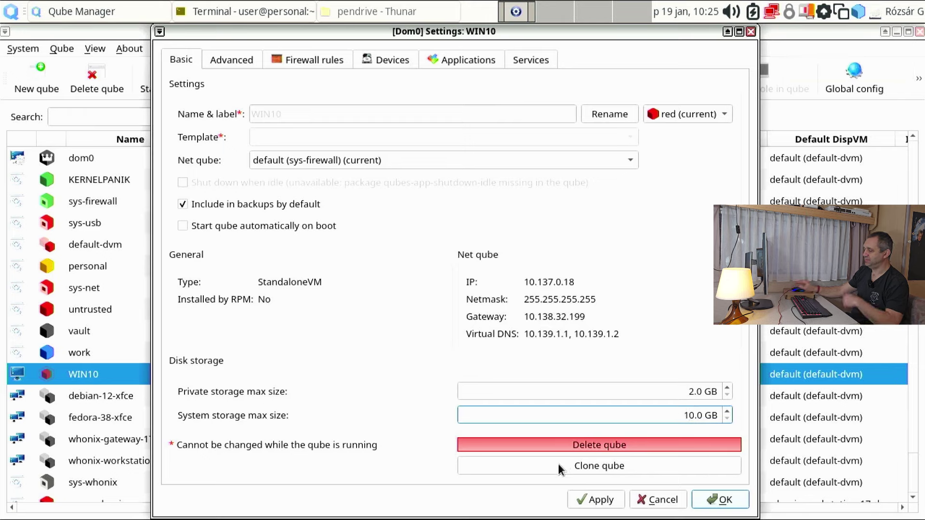
key(BackSpace)
text(4)
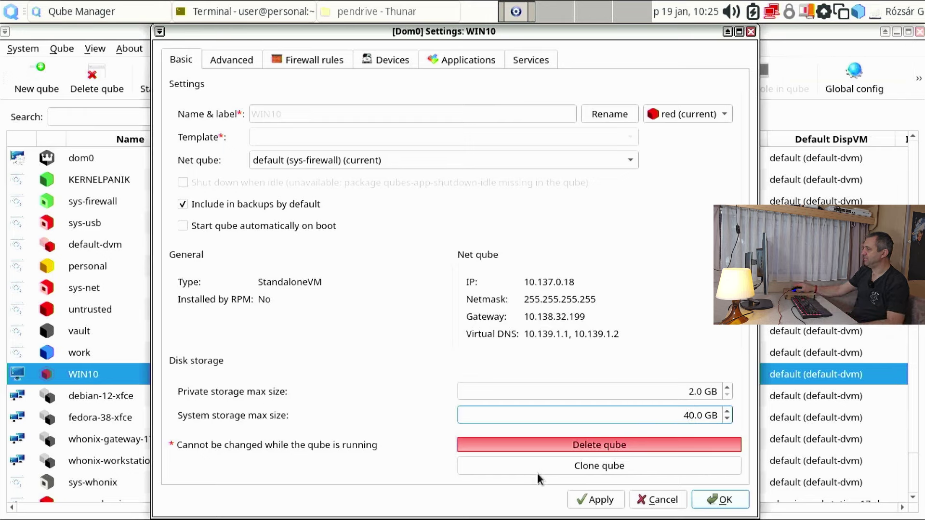
click(701, 391)
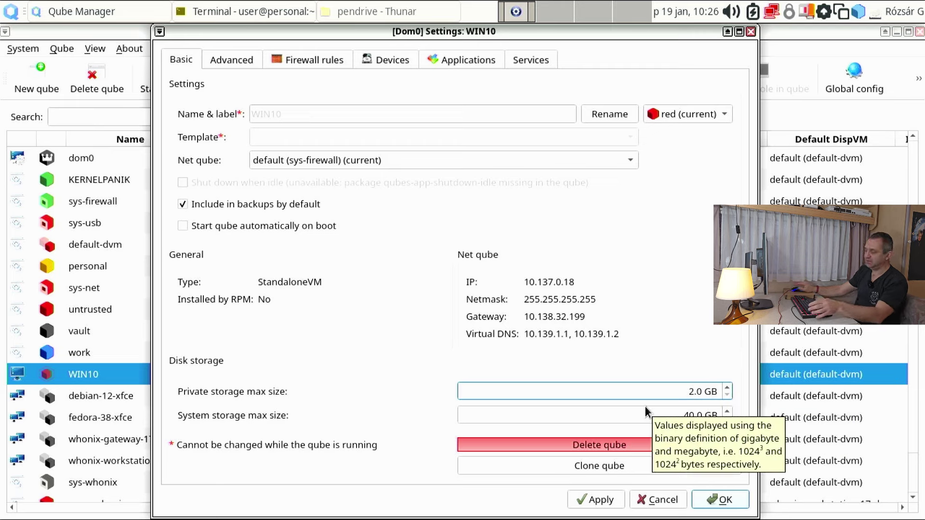
text(0)
key(BackSpace)
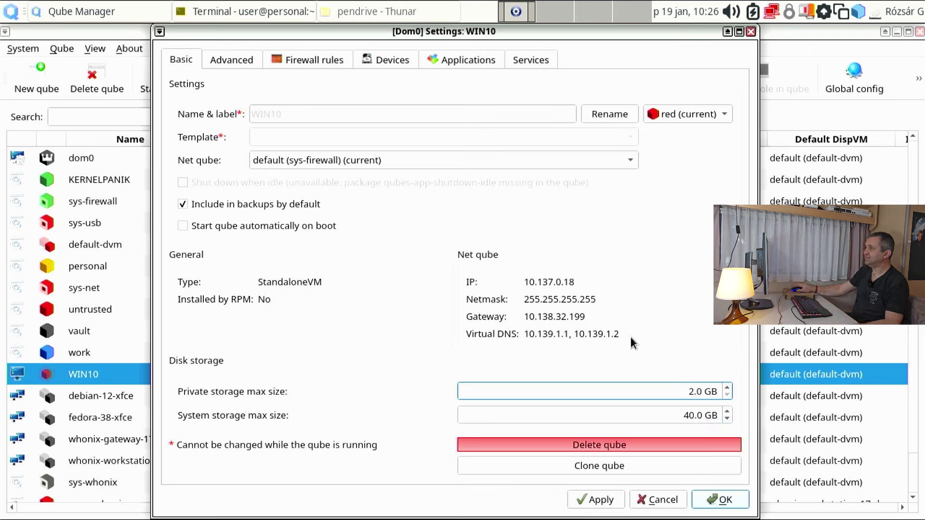
Step: Apply the WIN10 storage change and set the qube's initial memory to 4000 MB
click(611, 498)
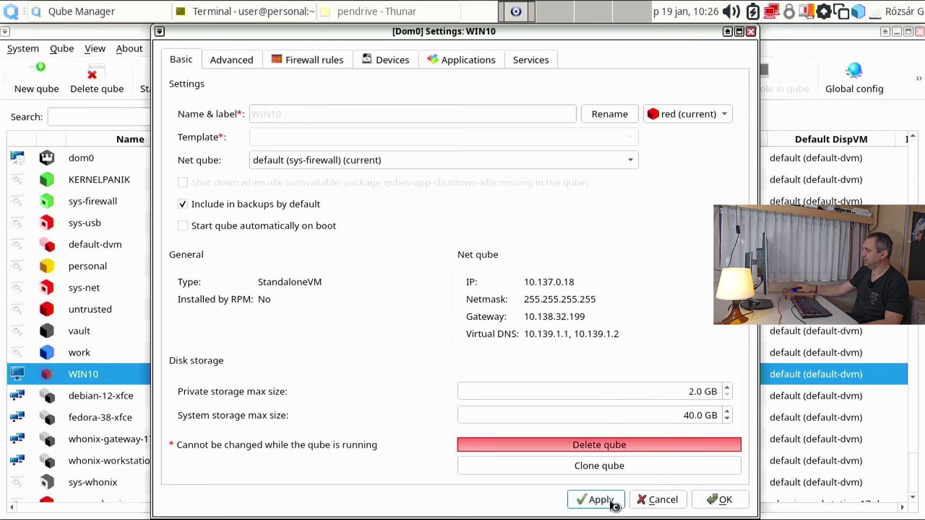
click(240, 59)
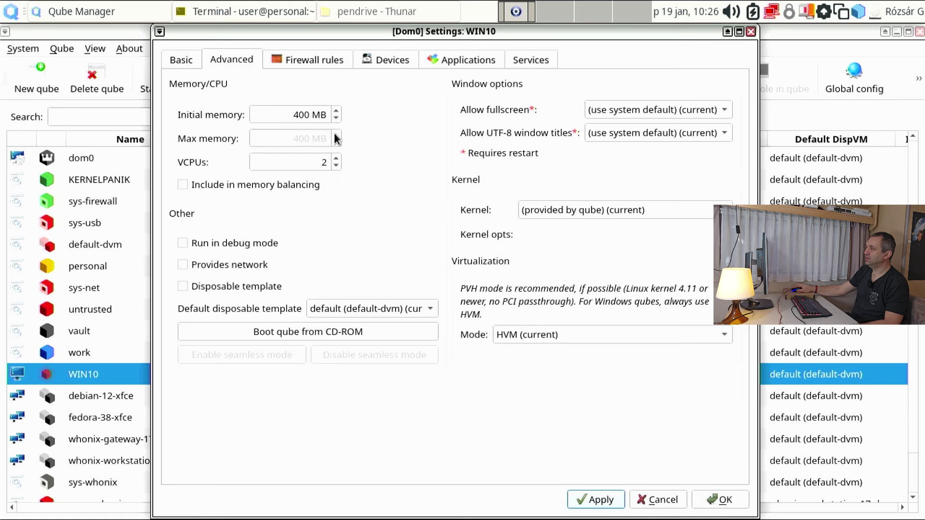
click(302, 116)
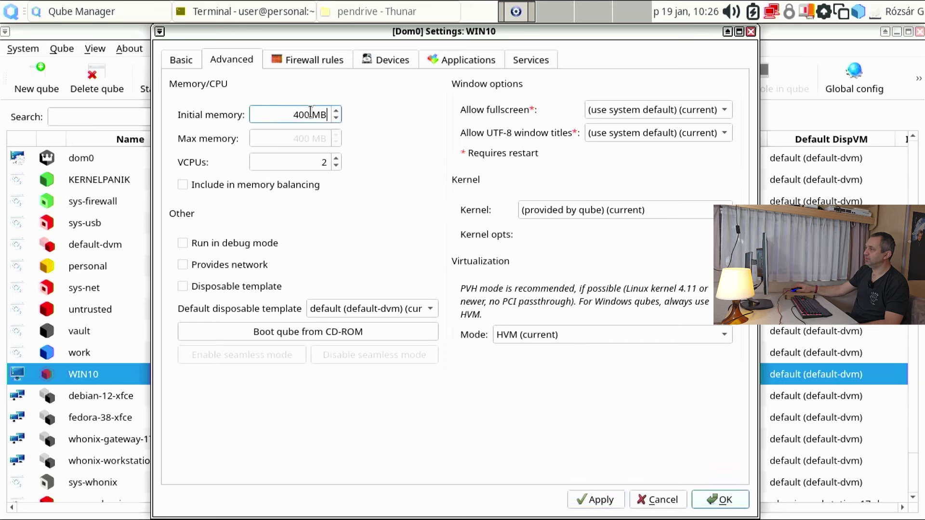
text(0)
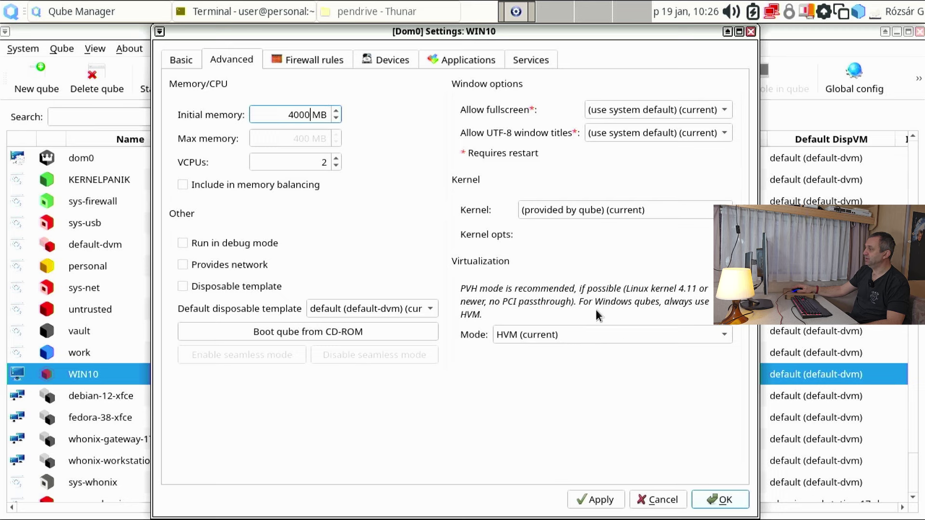
Step: Review the WIN10 qube's virtualization mode options, application list, available devices, and basic and advanced settings without changing them
click(611, 335)
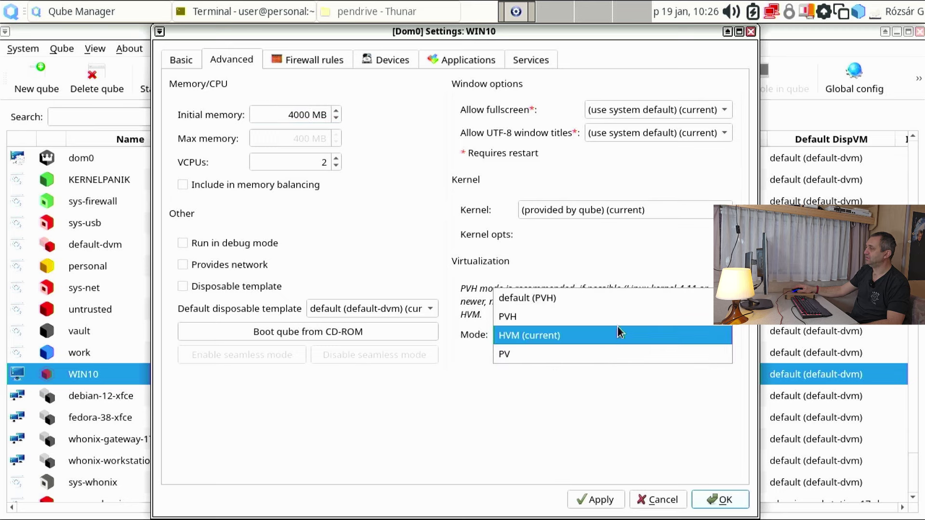
click(655, 264)
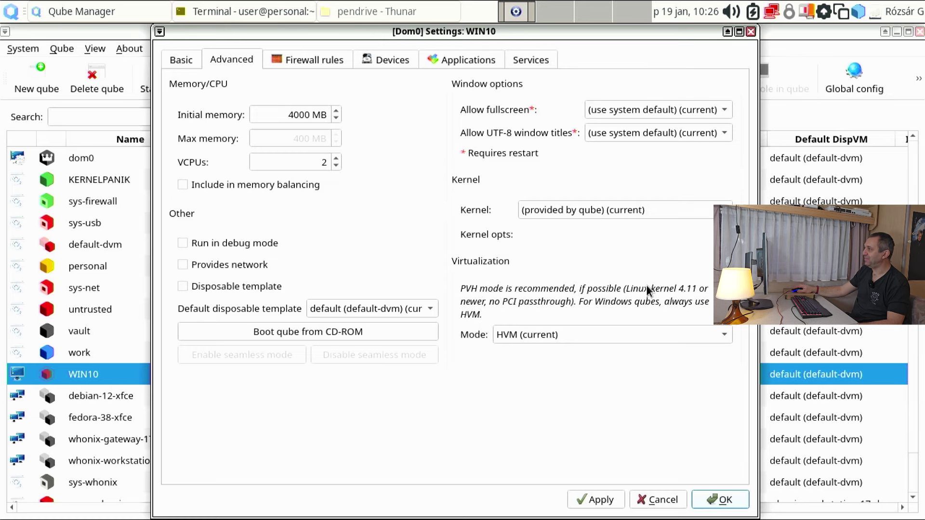
click(465, 61)
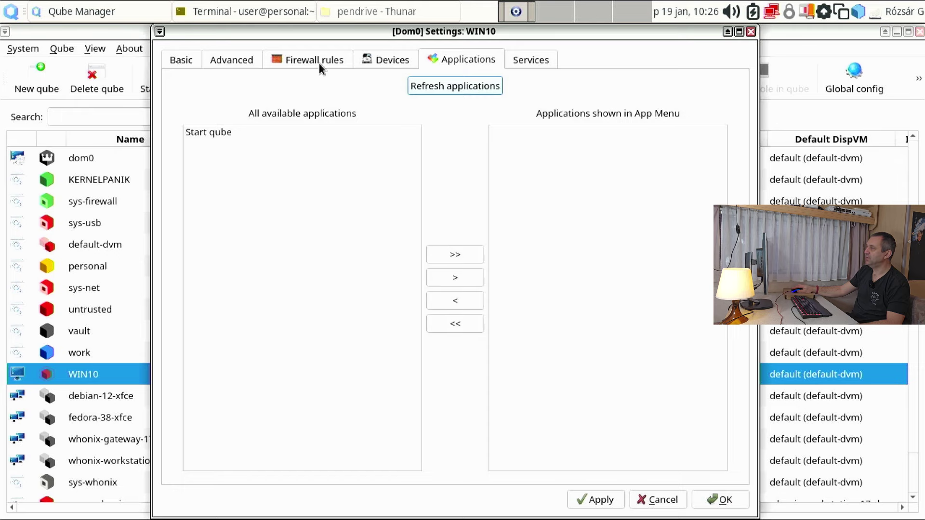
click(230, 59)
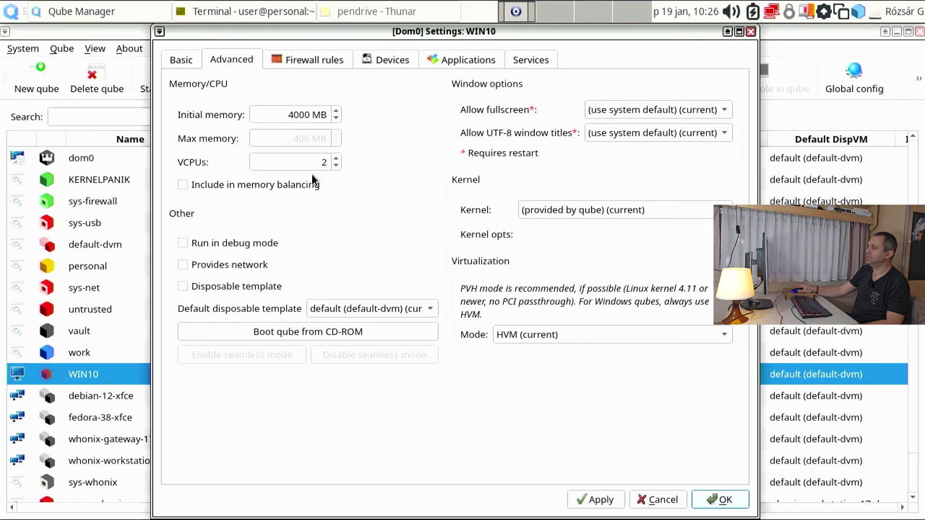
click(391, 59)
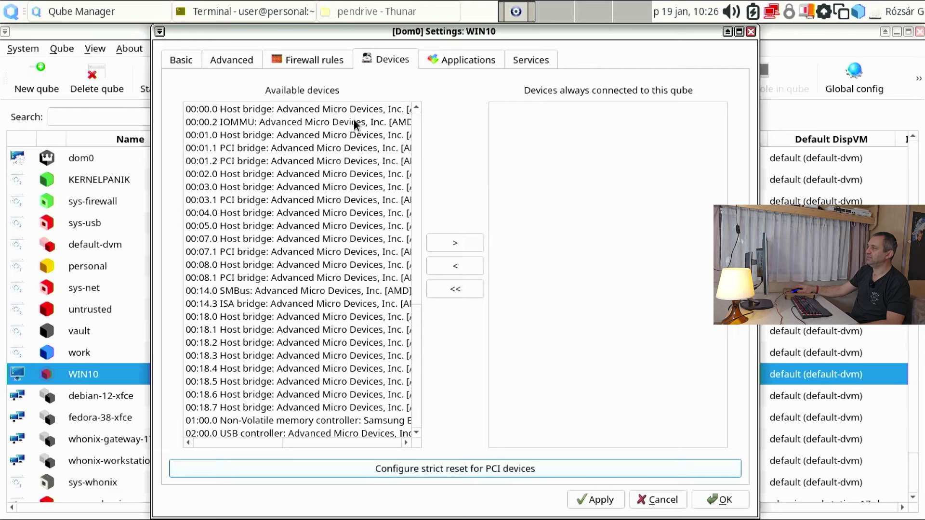
click(182, 59)
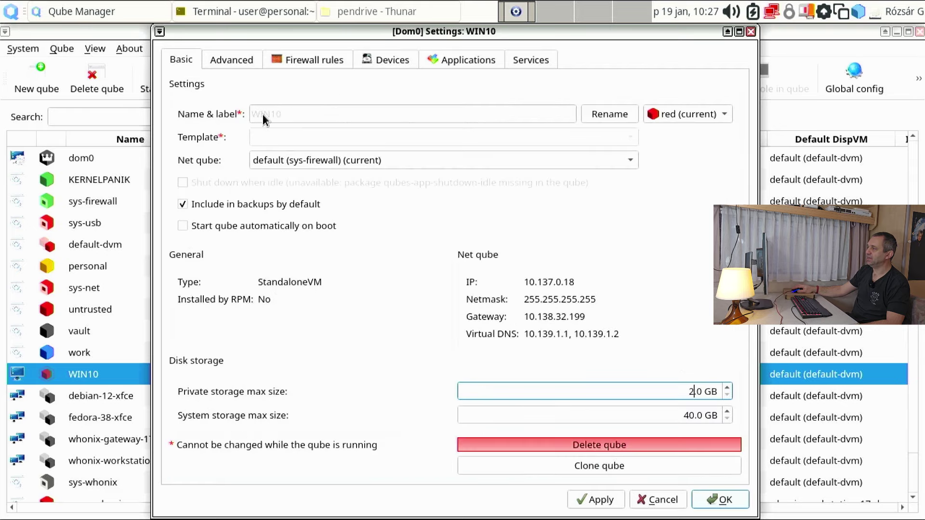
click(245, 60)
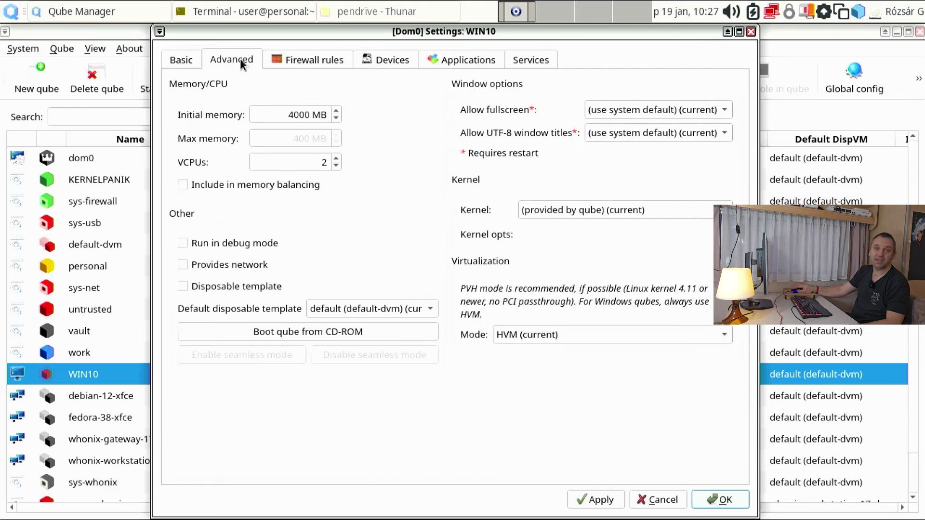
Step: Set the WIN10 qube's VCPUs to 4 and choose to boot it from a file in the personal qube
click(336, 158)
click(336, 158)
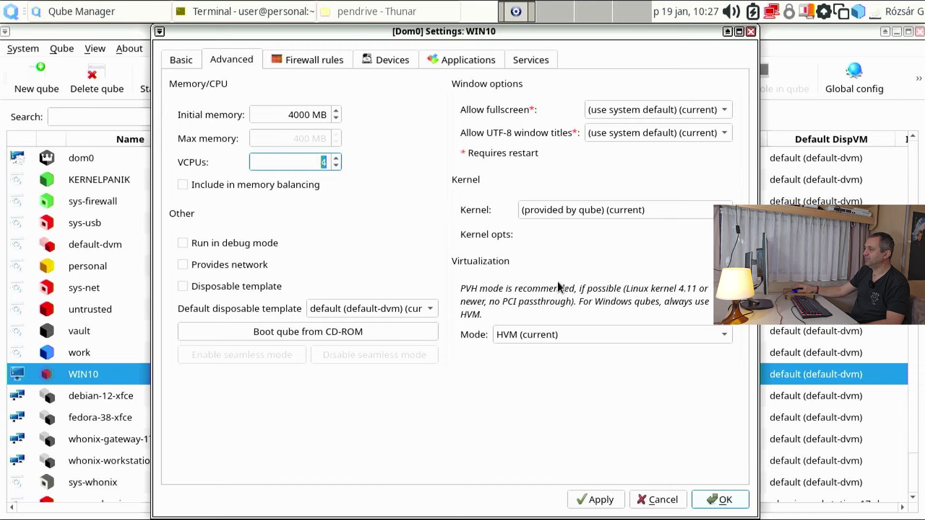
click(378, 329)
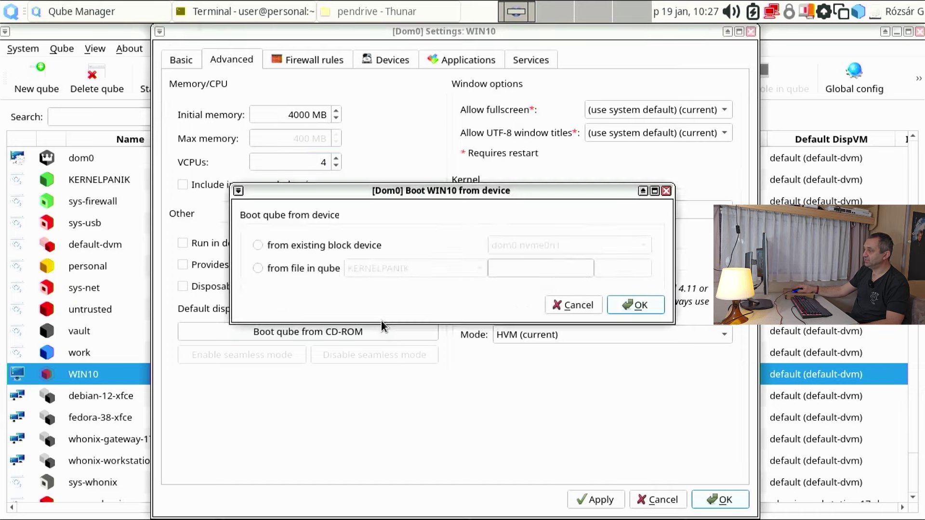
click(327, 267)
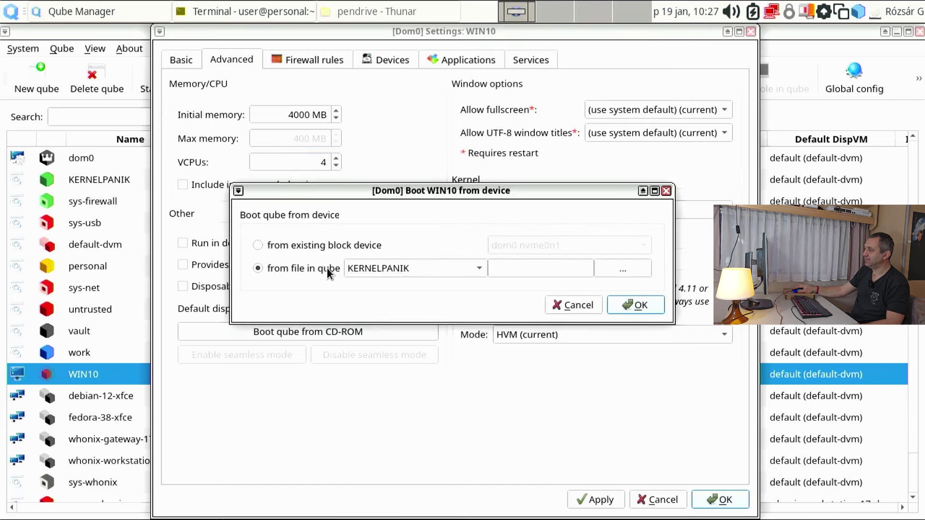
click(405, 268)
click(418, 317)
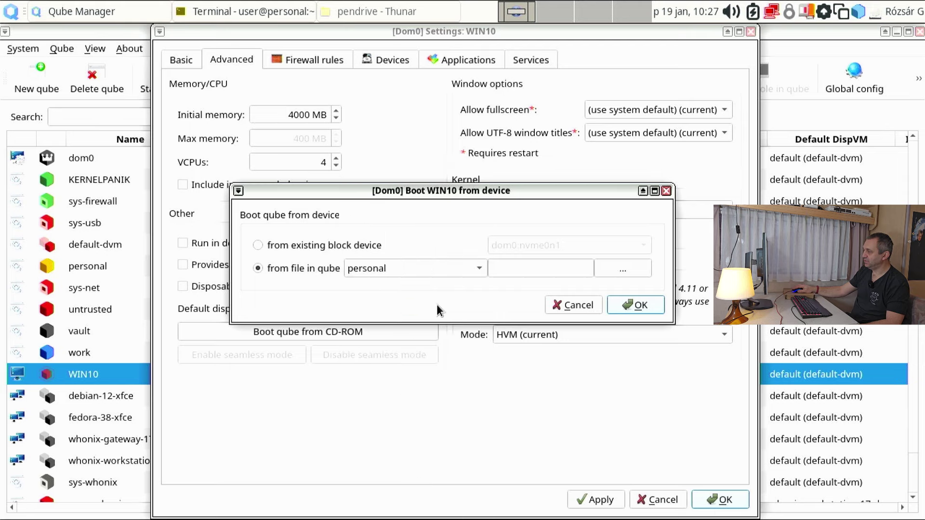
Step: Select Windows_10_x64_Enterprise_magyar.iso in the personal qube's pendrive folder and boot WIN10 from it
click(619, 263)
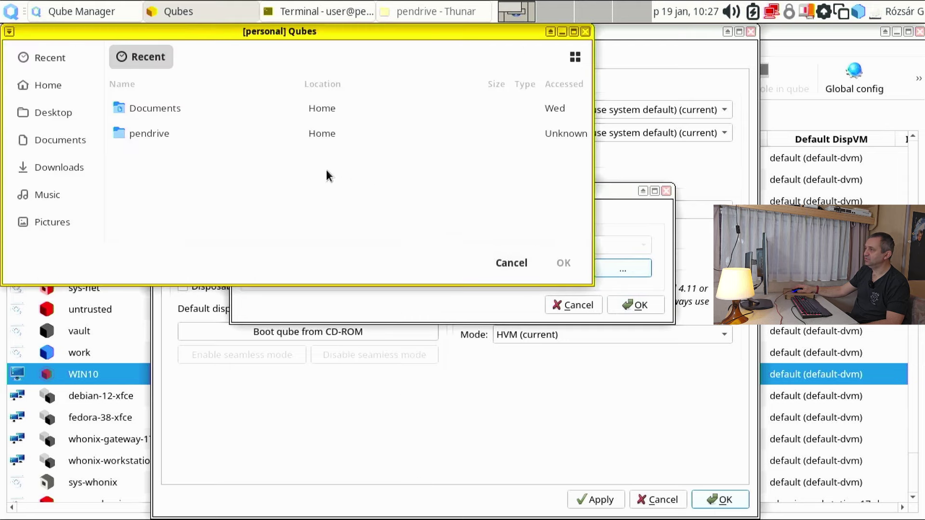
double_click(171, 134)
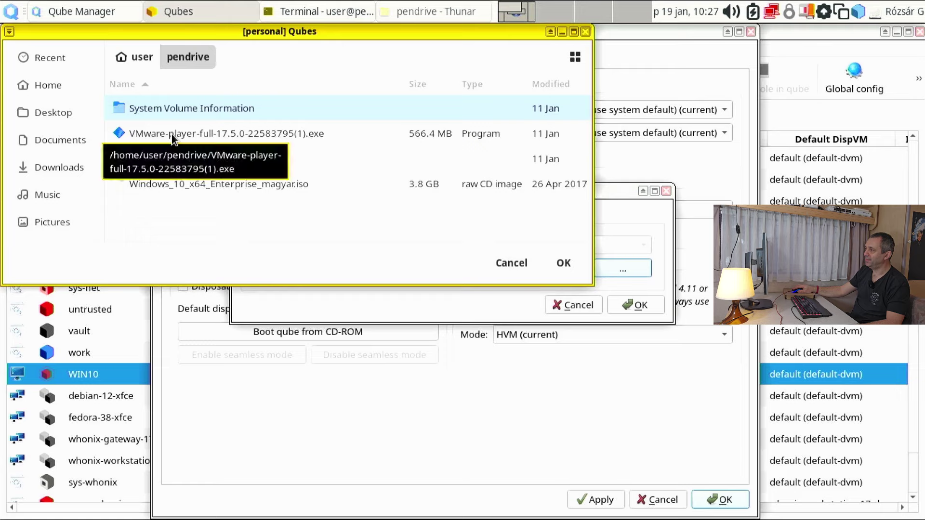
click(208, 183)
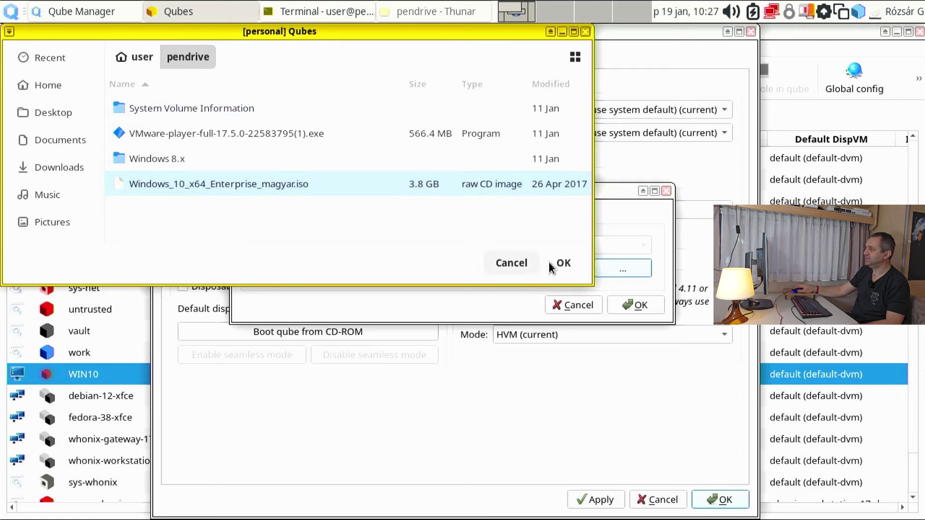
click(565, 263)
click(626, 304)
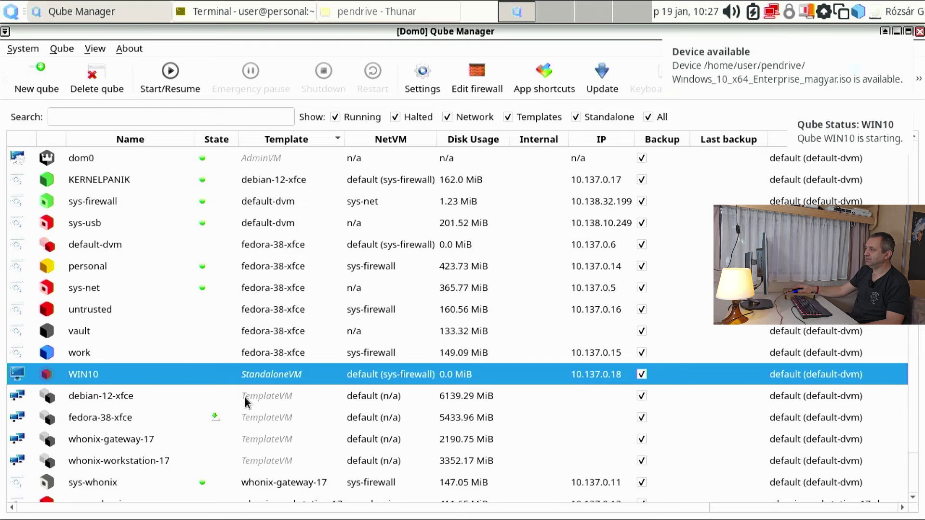
Step: Bring the running WIN10 qube's window to the front and reposition it on the desktop
right_click(208, 374)
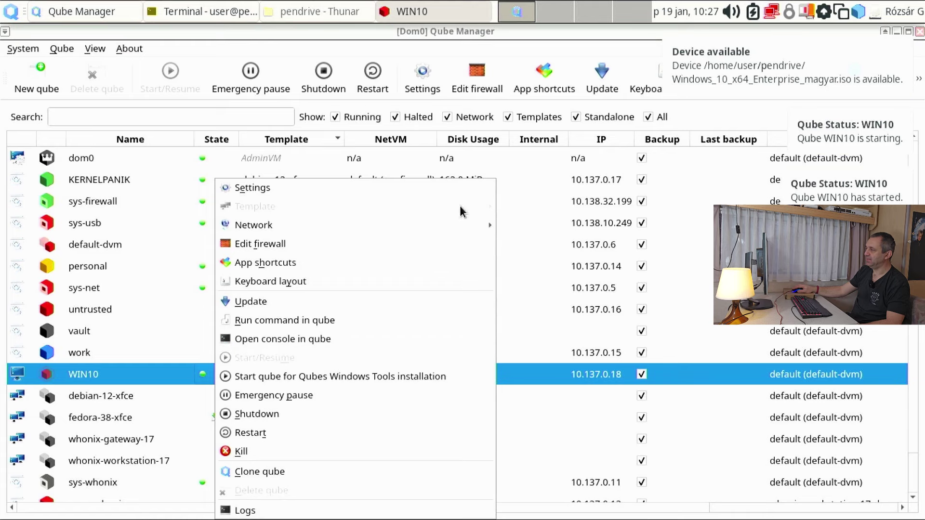
click(475, 45)
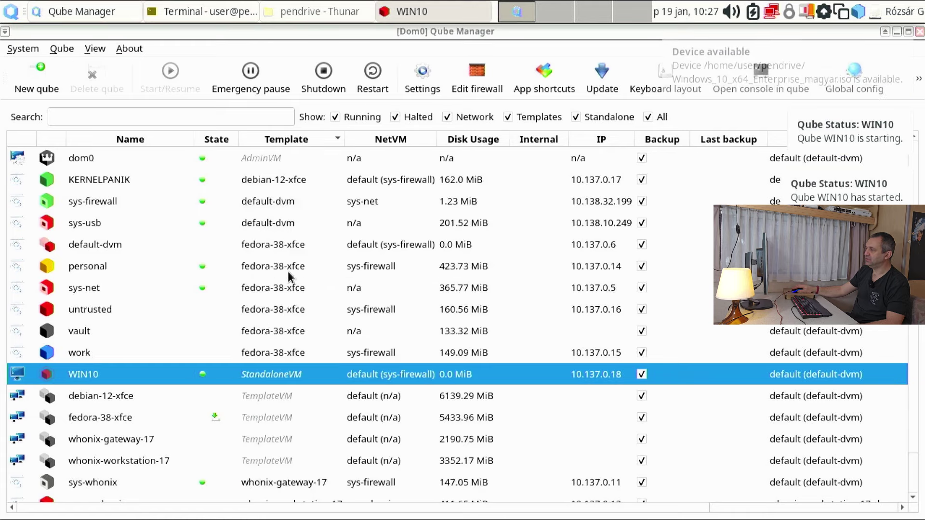
click(432, 12)
drag(476, 31, 537, 31)
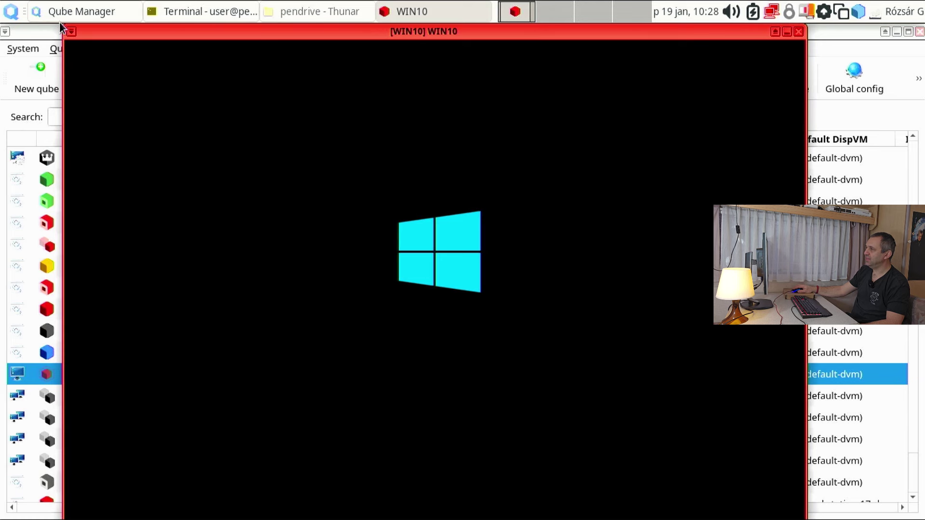
drag(68, 30, 122, 76)
drag(235, 82, 230, 35)
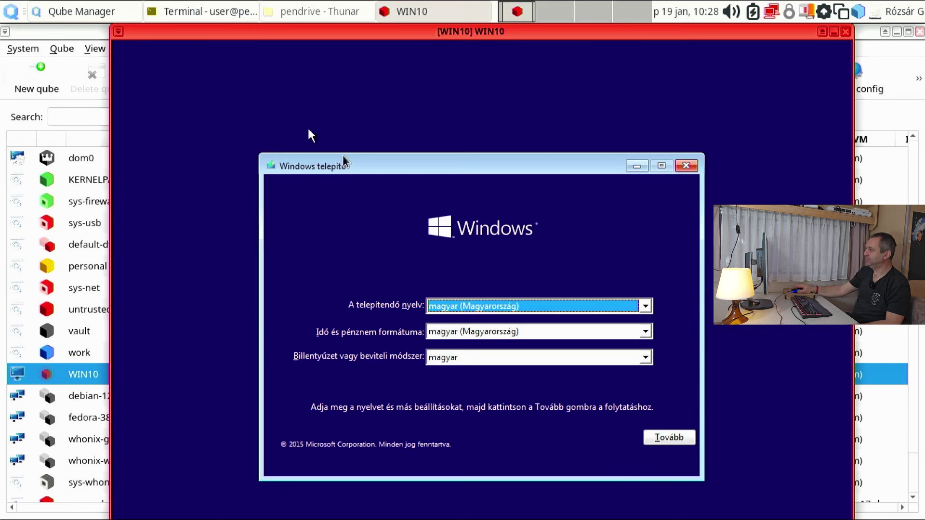
Step: Start the Windows installation with the Hungarian language, format and keyboard settings, and accept the licence terms
click(665, 436)
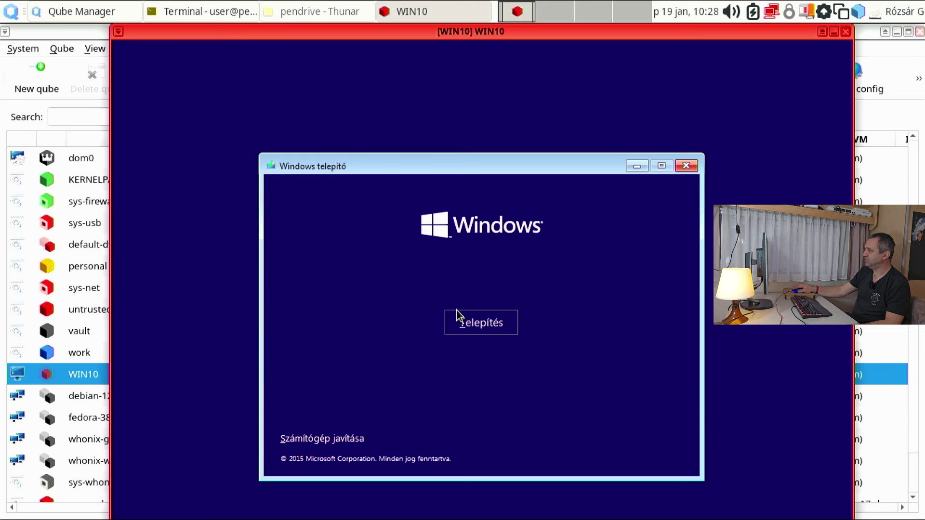
click(473, 313)
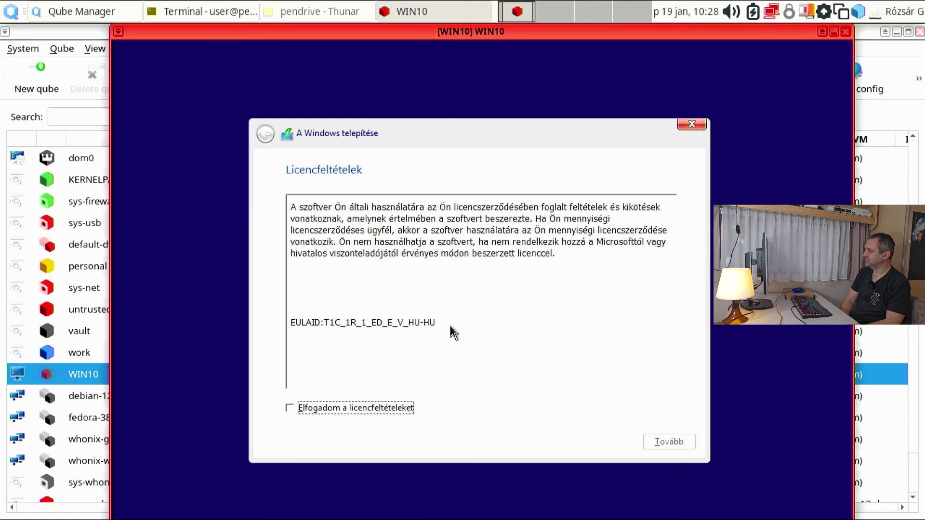
click(384, 412)
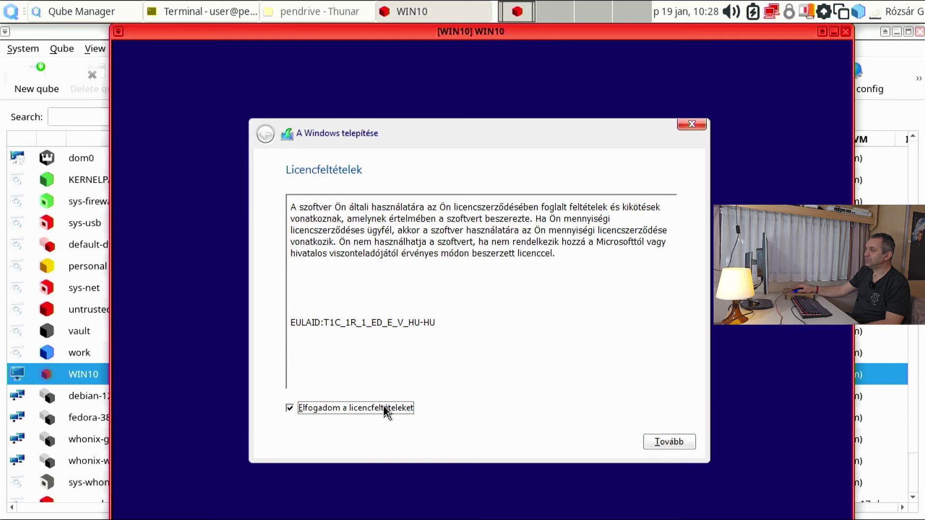
click(673, 441)
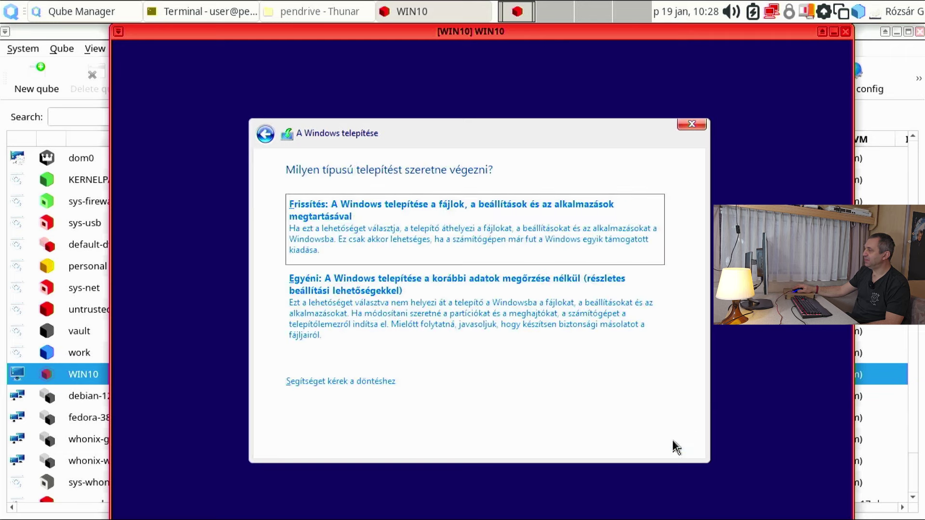
Step: Run a custom Windows installation onto drive 0's 40.0 GB unallocated space and restart immediately when it asks to reboot
click(434, 298)
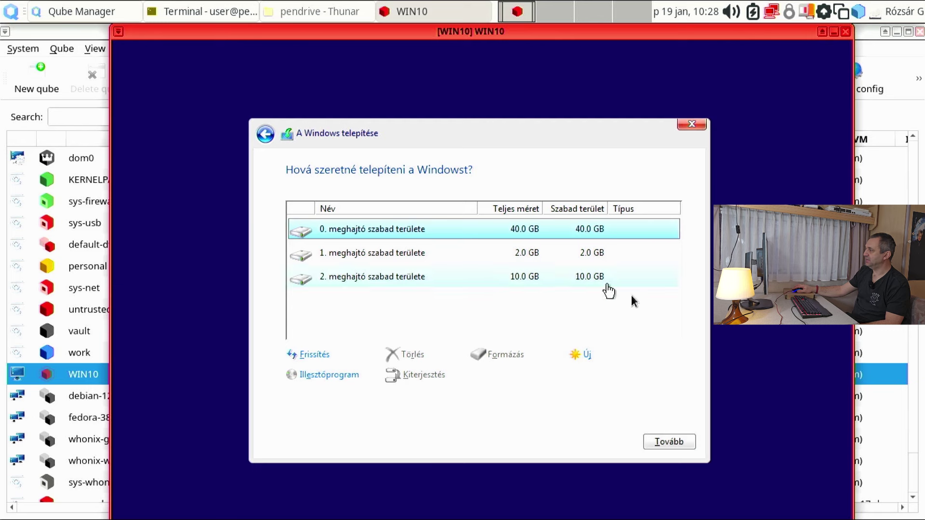
click(671, 440)
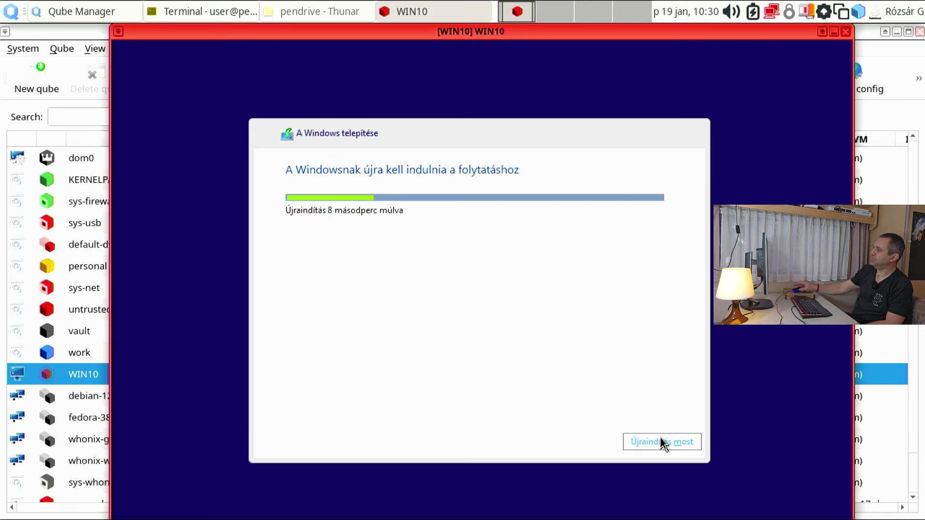
click(661, 441)
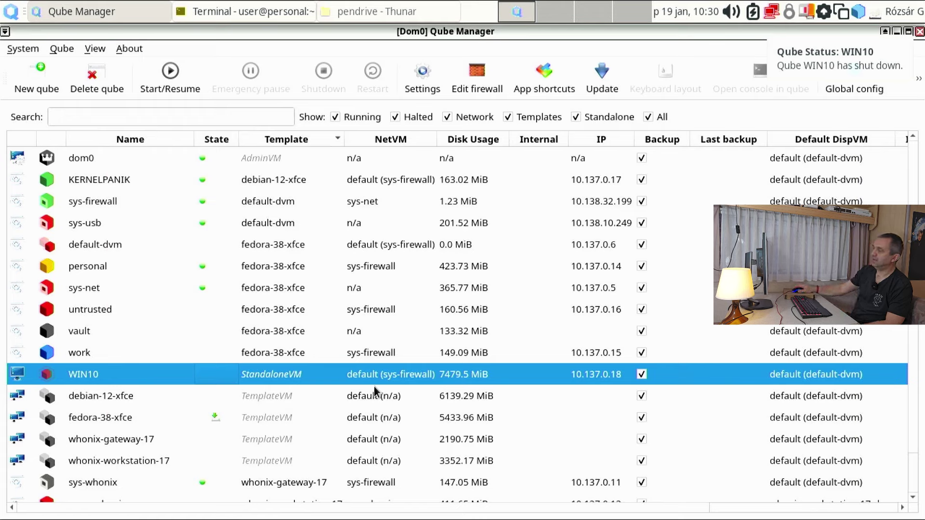
Step: Start the WIN10 qube again to continue the Windows setup and reposition its window
right_click(129, 376)
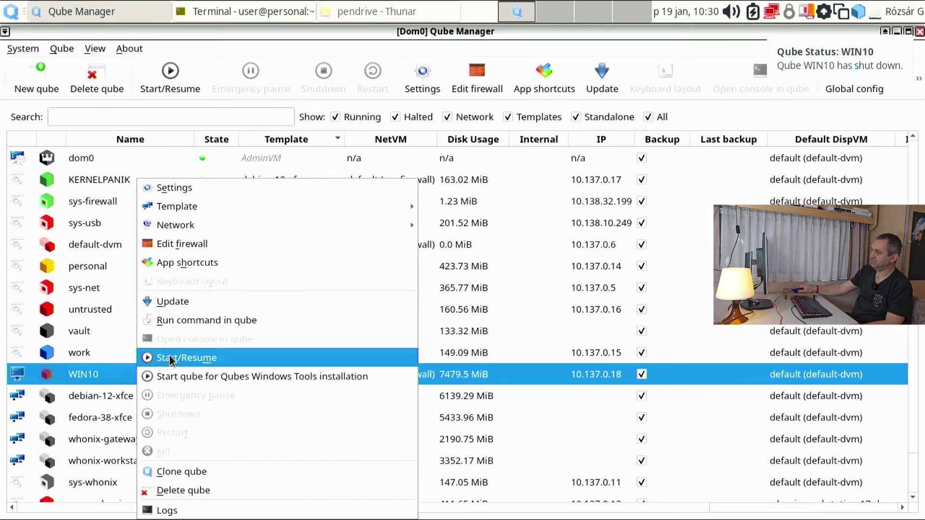
click(215, 357)
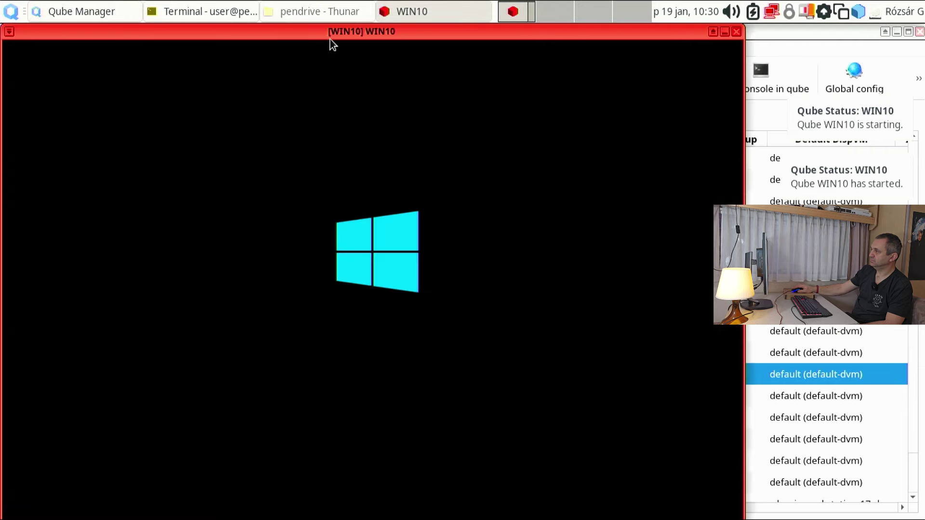
drag(331, 41, 419, 34)
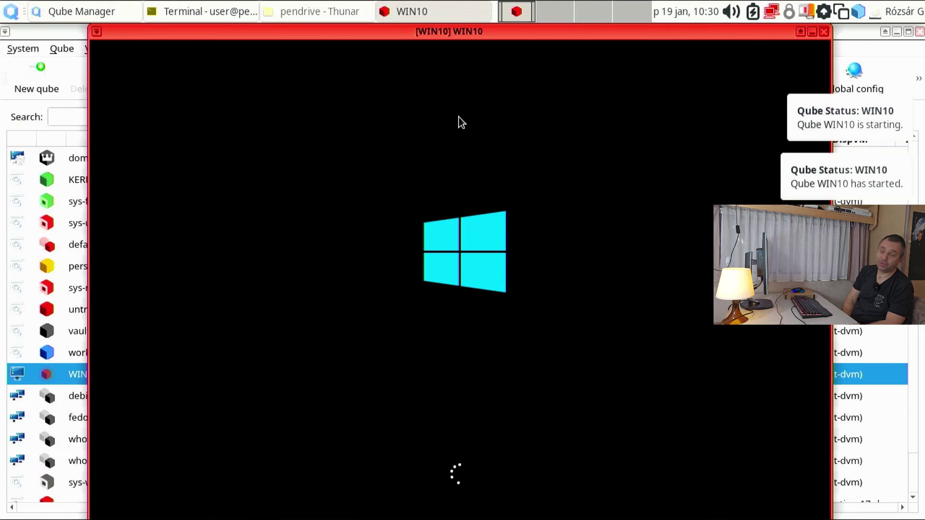
drag(453, 29, 543, 30)
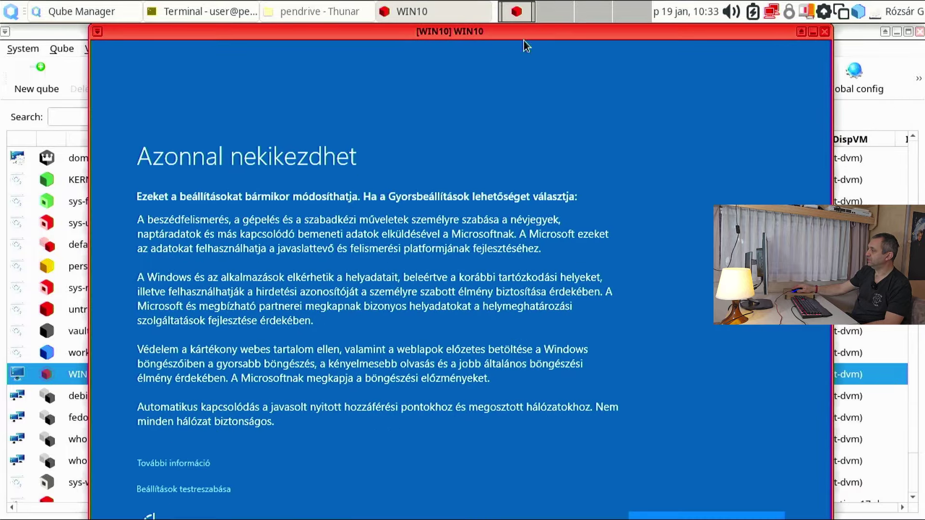
Step: Accept the Windows express settings and allow other devices on the network to discover the PC
click(701, 518)
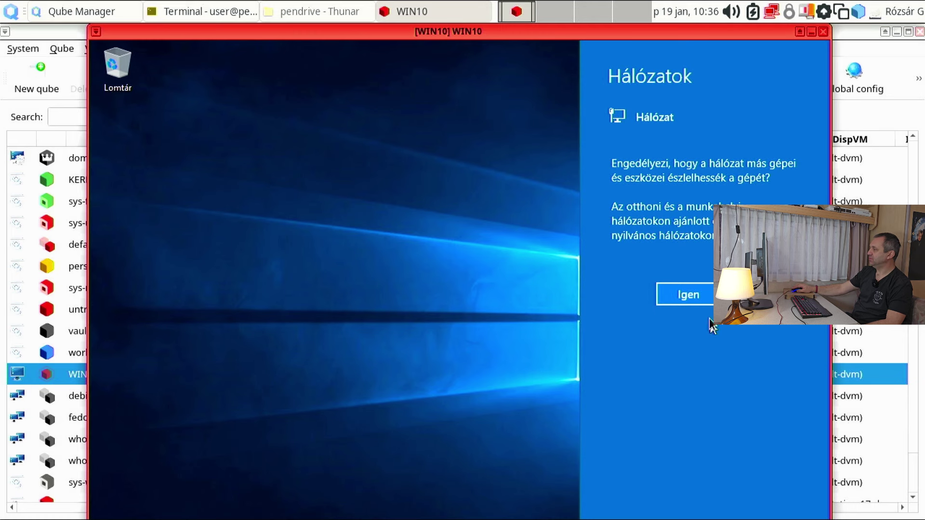
click(692, 294)
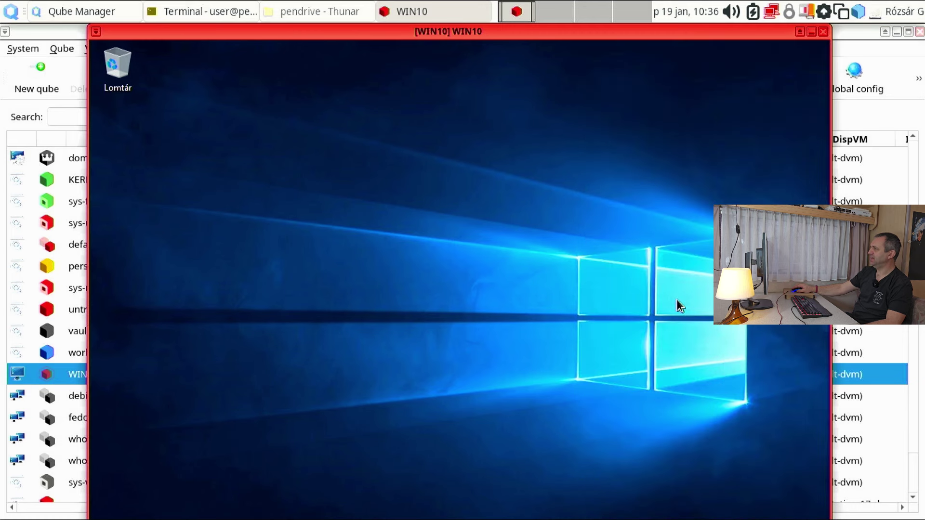
Step: Set the Windows display resolution to 800 × 600 in the advanced display settings, apply it and keep the change
right_click(470, 135)
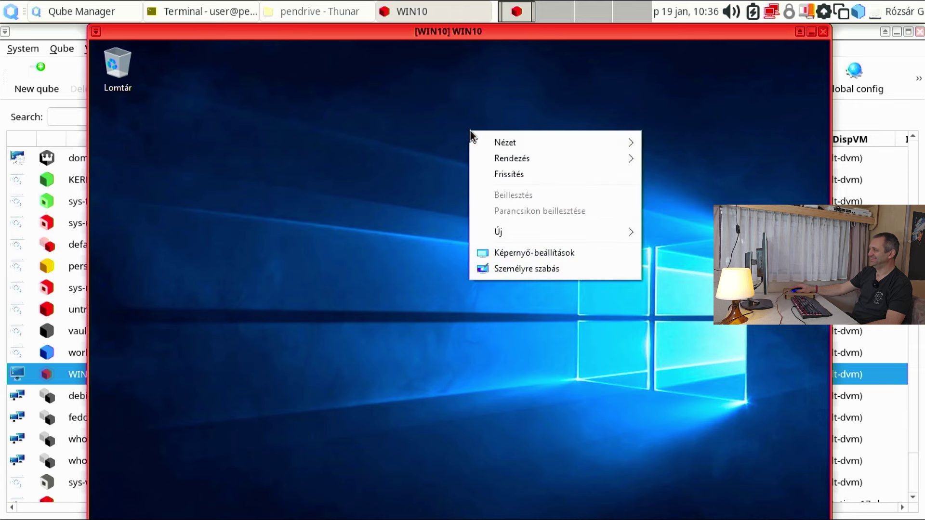
click(532, 251)
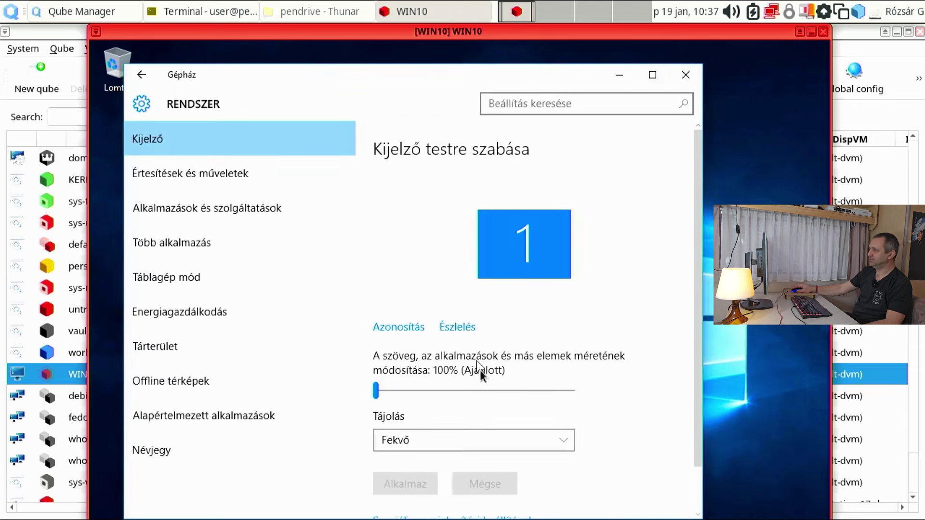
scroll(612, 376, down, 2)
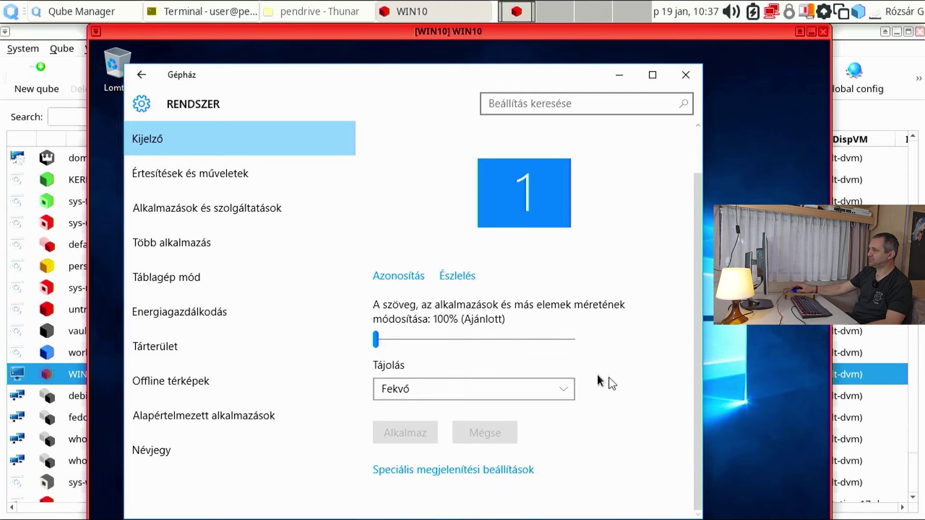
click(469, 461)
scroll(410, 415, down, 3)
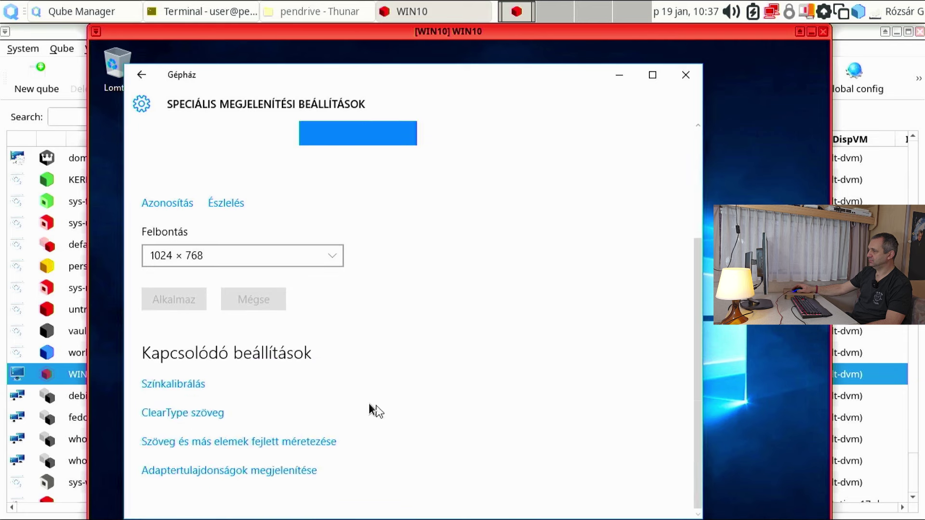
click(315, 261)
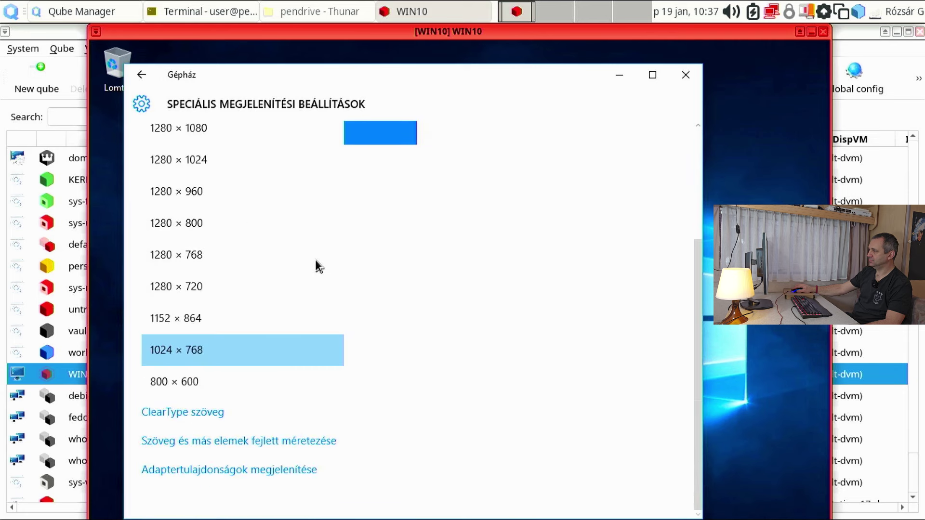
click(231, 378)
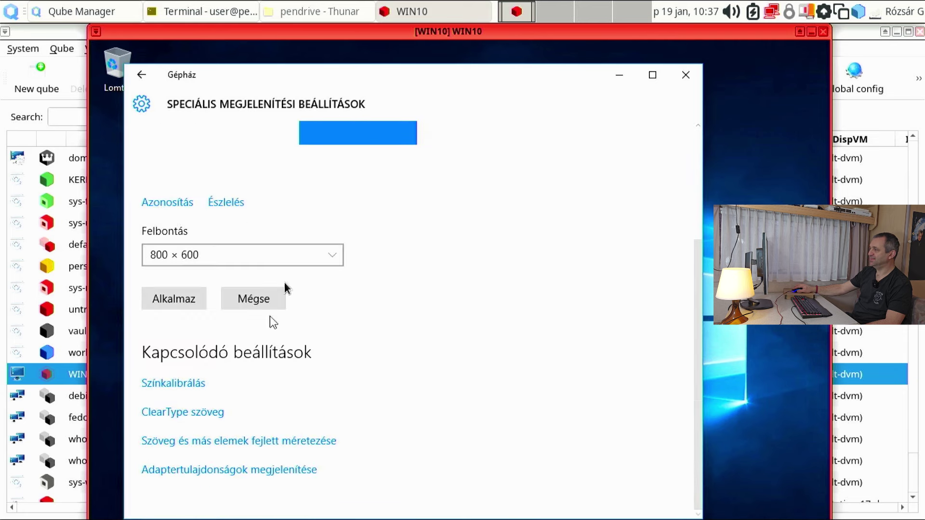
click(183, 300)
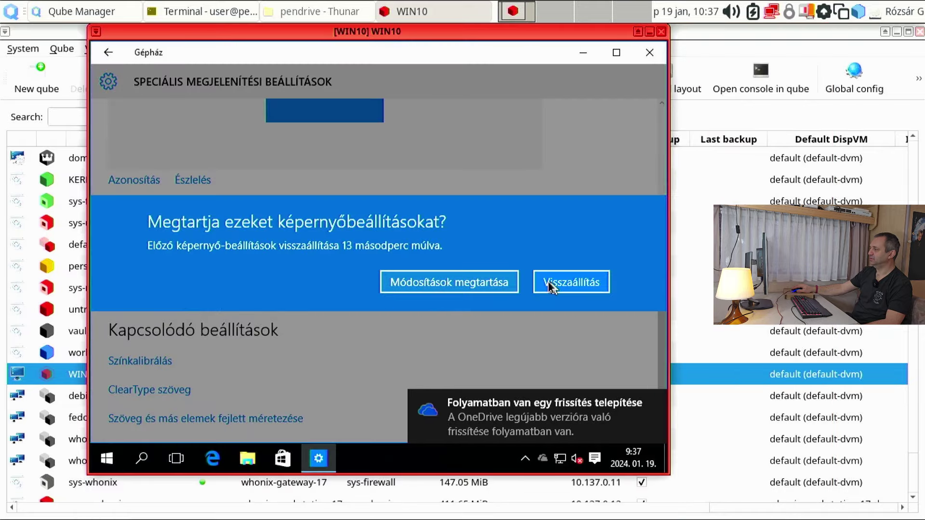
click(504, 283)
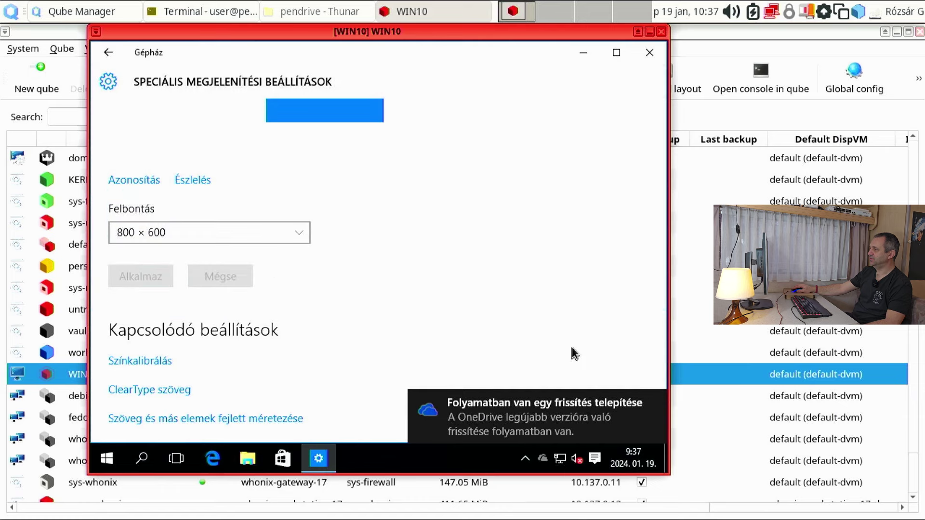
Step: Close the Windows display settings and open the Start menu
click(656, 59)
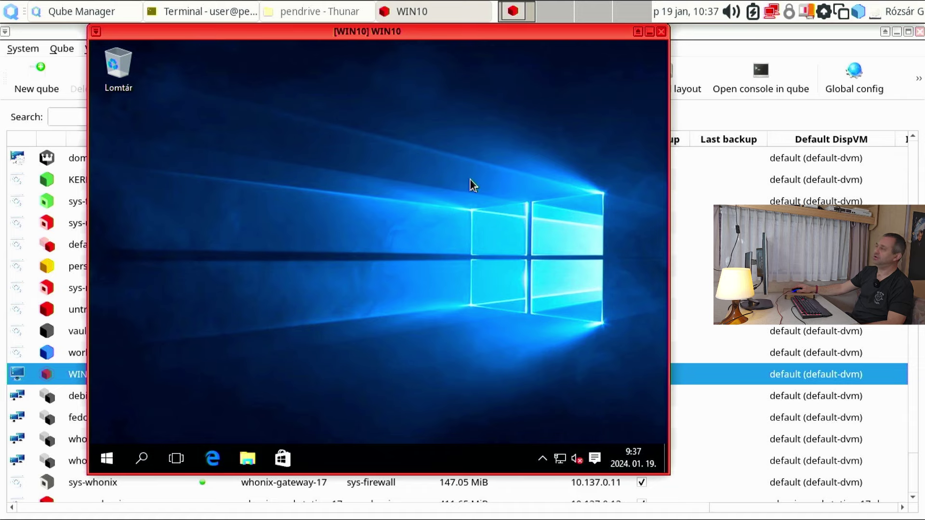
click(108, 458)
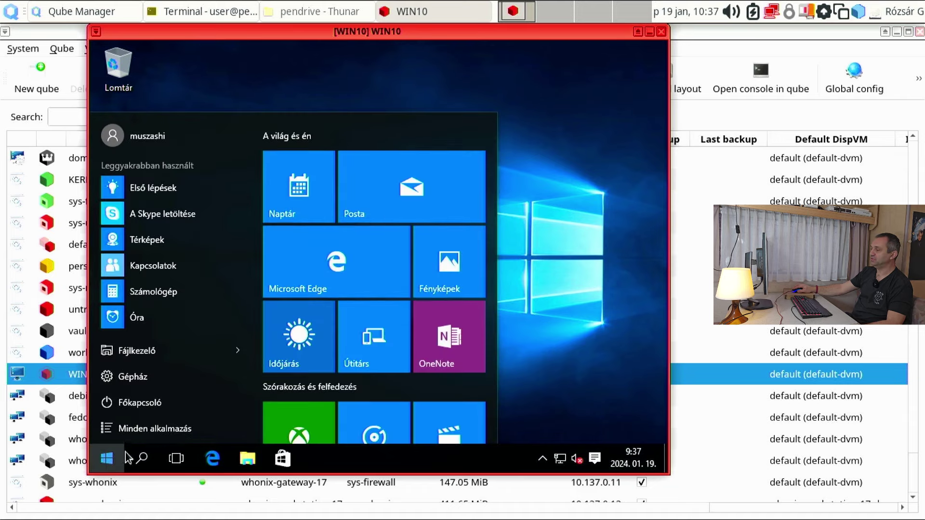
Step: Shut down Windows in the WIN10 qube, forcing the shutdown despite the applications still open
click(131, 410)
click(189, 349)
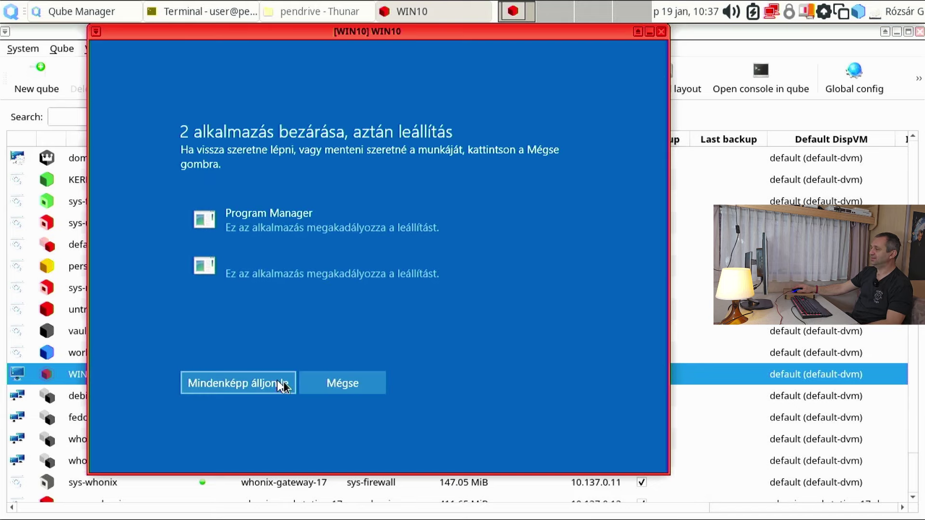
click(287, 385)
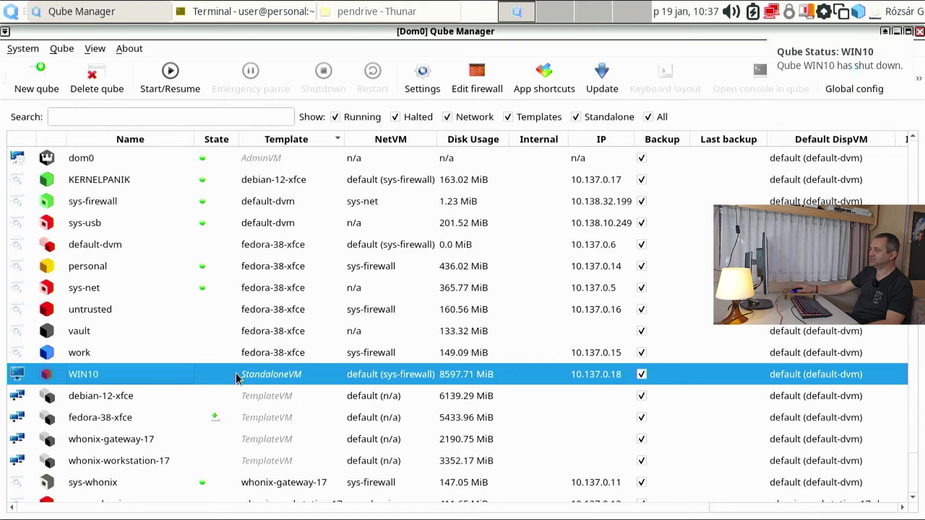
Step: Open the WIN10 qube's device settings and look through the available PCI devices for the sound card
right_click(238, 375)
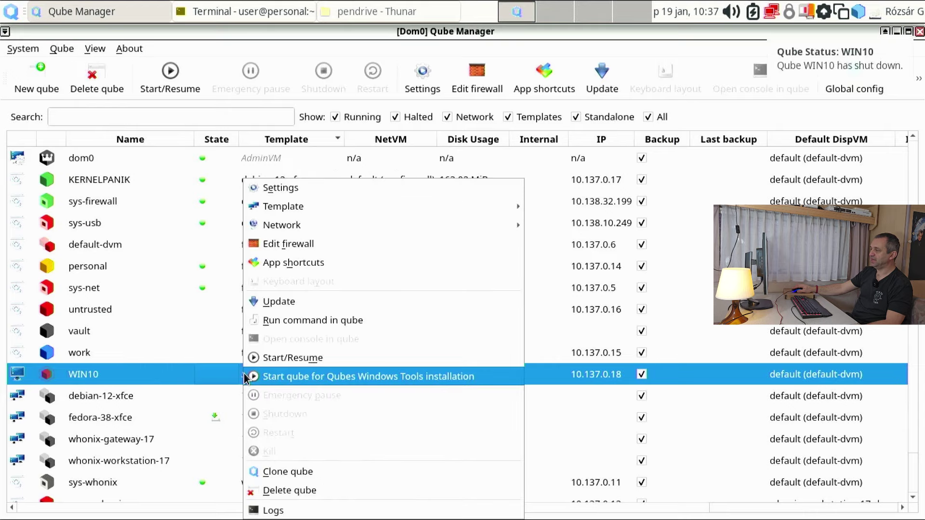
click(343, 192)
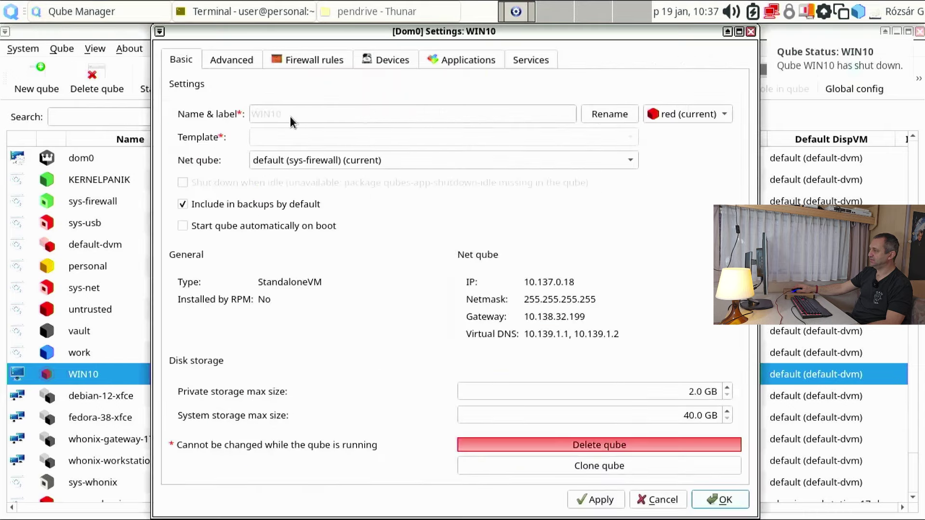
click(362, 63)
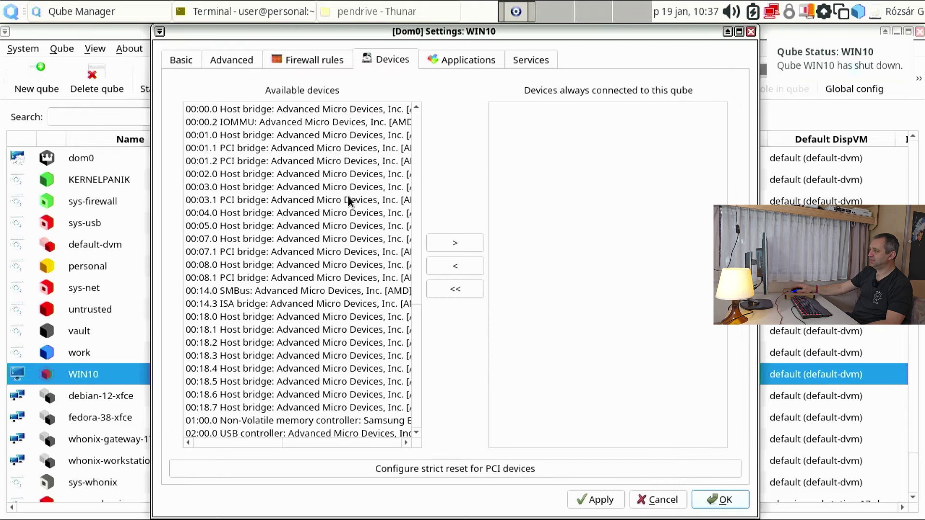
scroll(372, 236, down, 3)
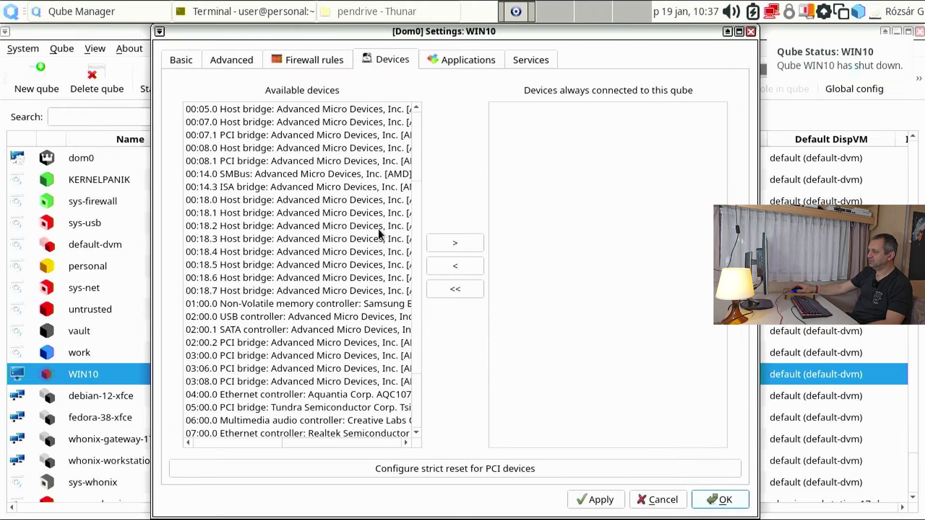
scroll(378, 229, down, 3)
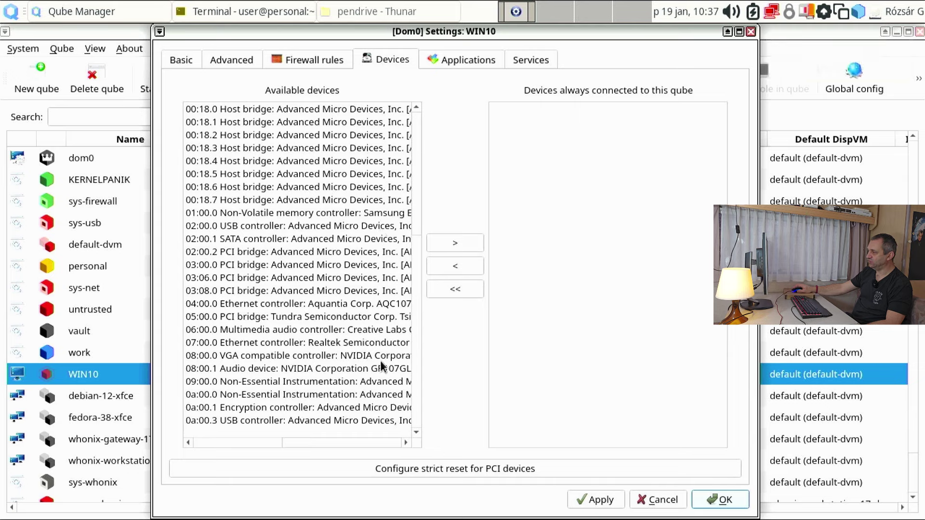
scroll(388, 383, up, 5)
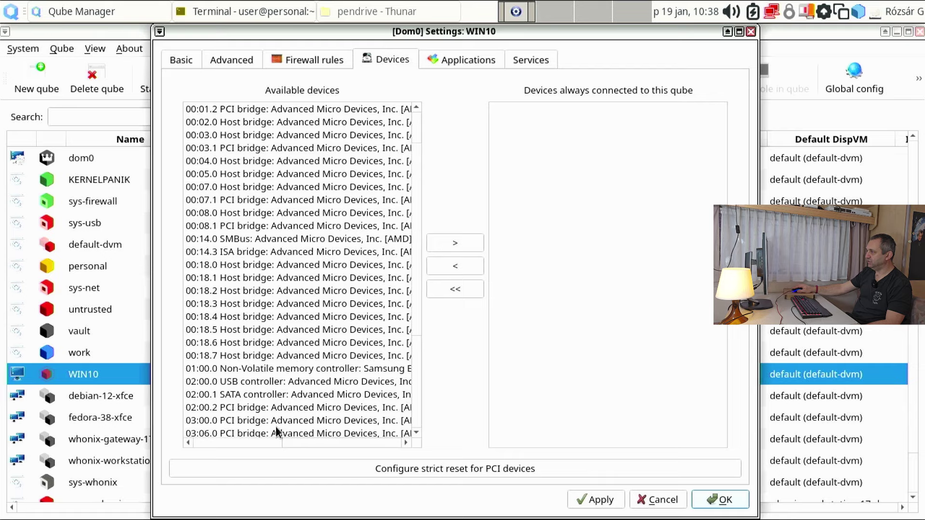
drag(273, 439, 321, 441)
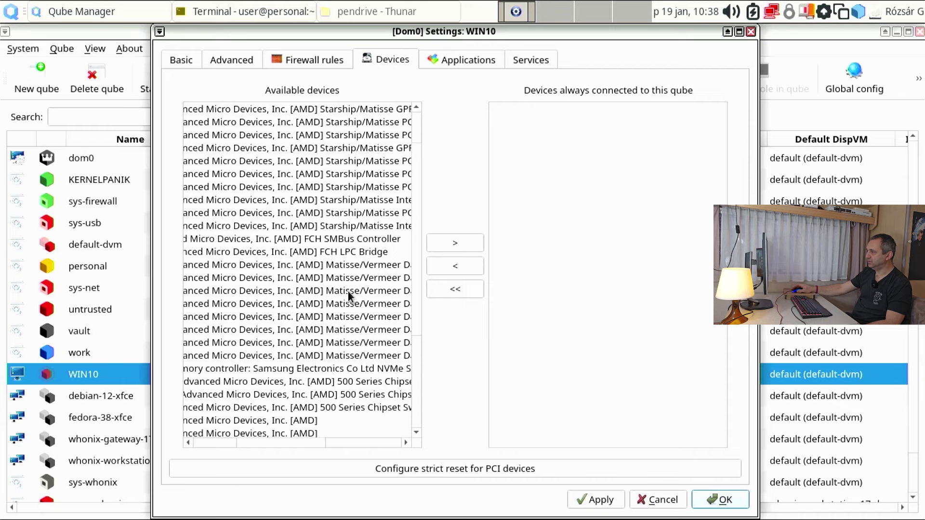
scroll(348, 286, up, 2)
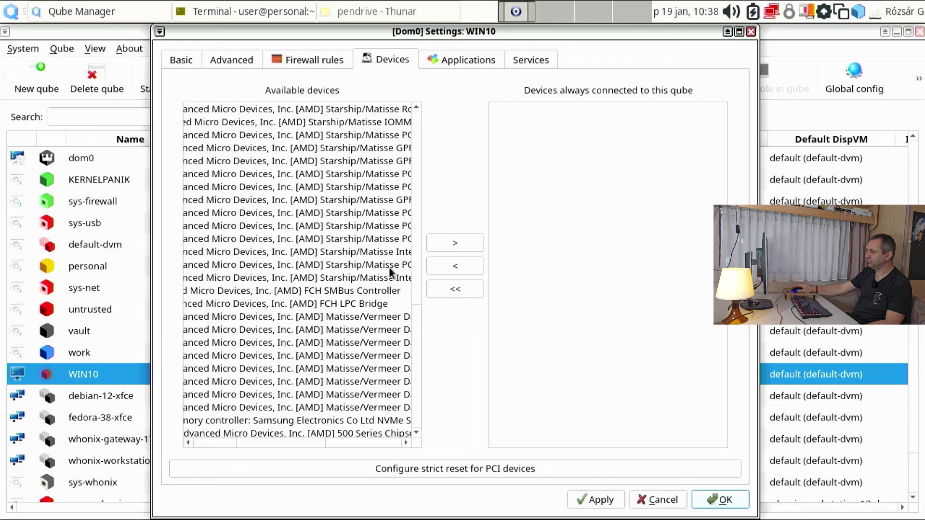
click(353, 440)
drag(361, 442, 325, 444)
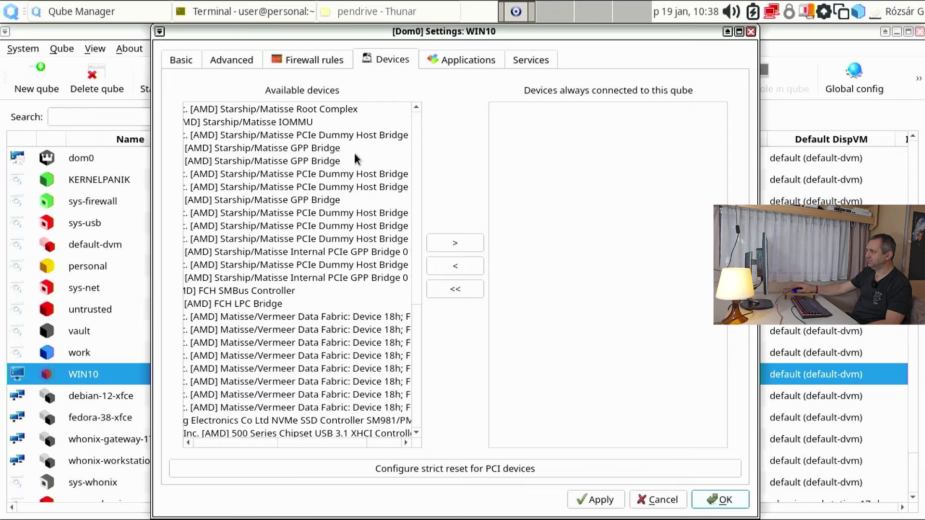
scroll(339, 159, down, 3)
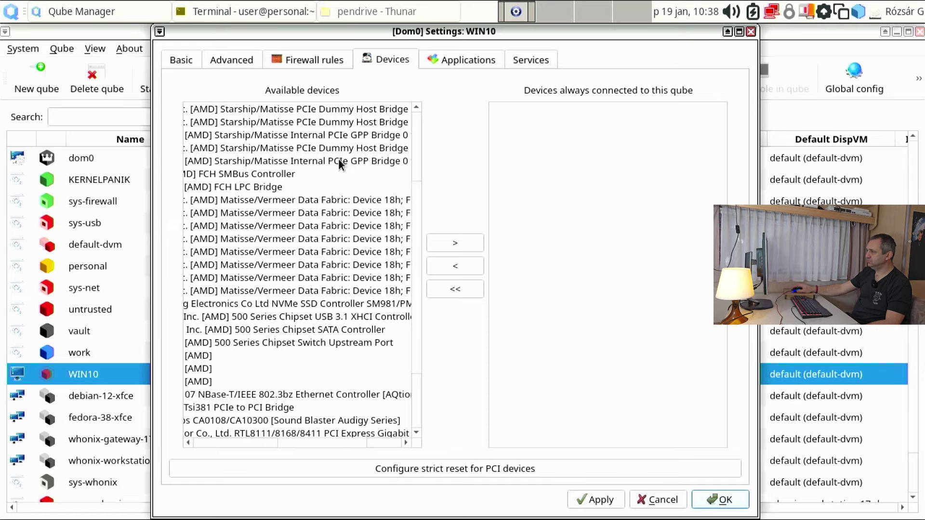
Step: Assign the 06:00.0 Creative Labs multimedia audio controller to the WIN10 qube and save the settings
click(344, 421)
drag(346, 444, 237, 450)
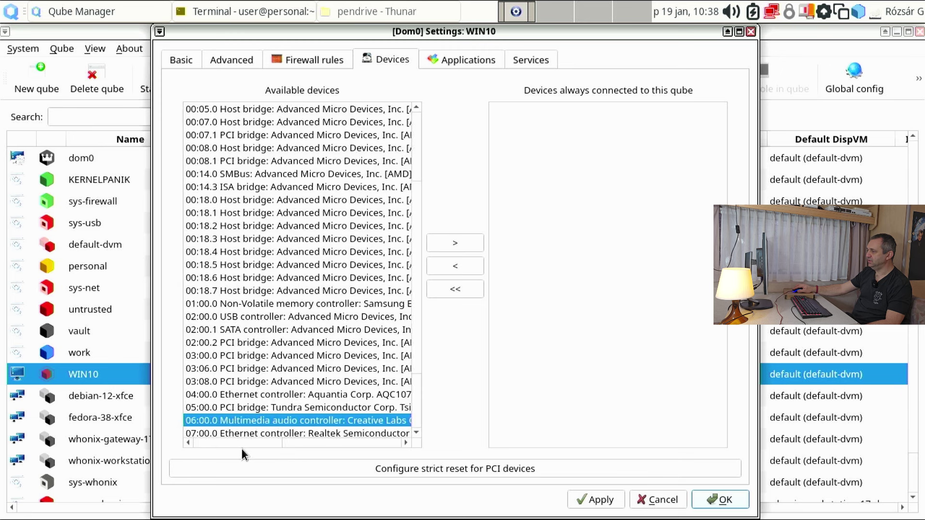
click(467, 243)
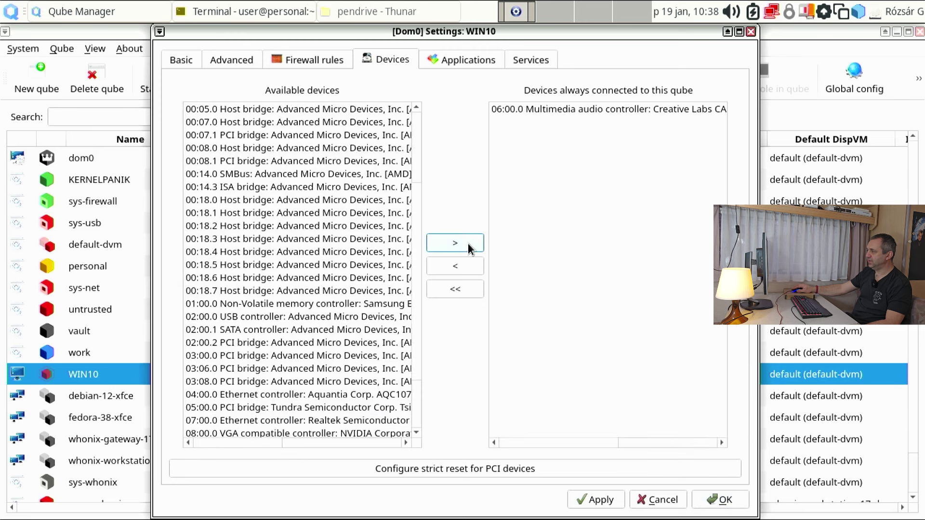
click(599, 503)
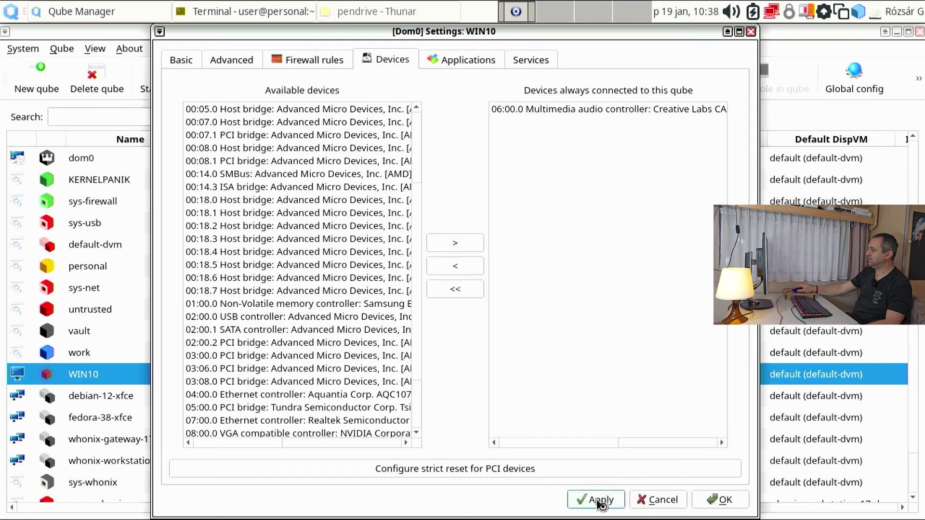
click(718, 500)
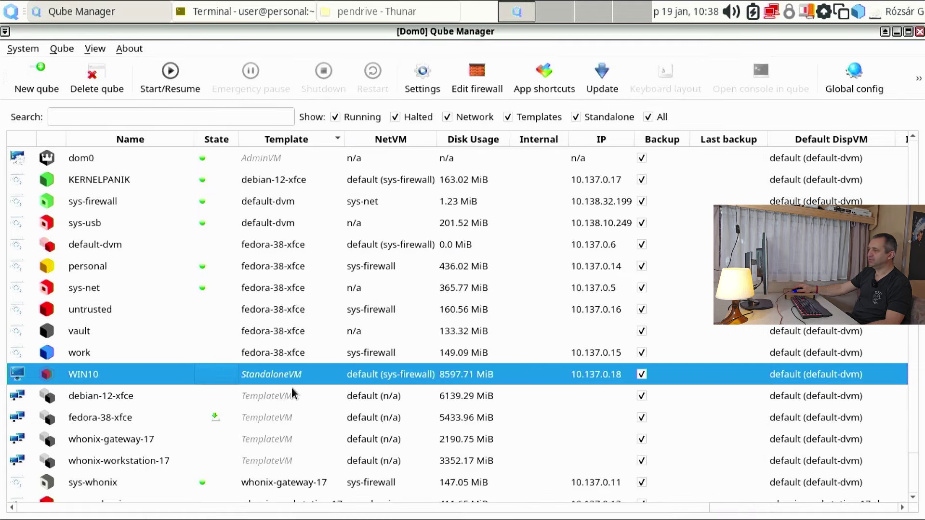
Step: Start the WIN10 qube with the attached sound card and move its window away from the screen edge
right_click(183, 378)
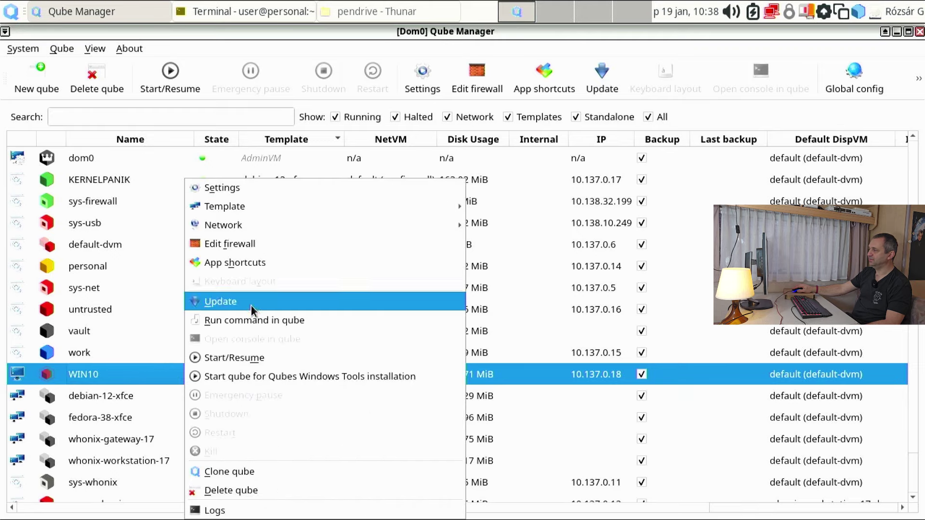
click(246, 356)
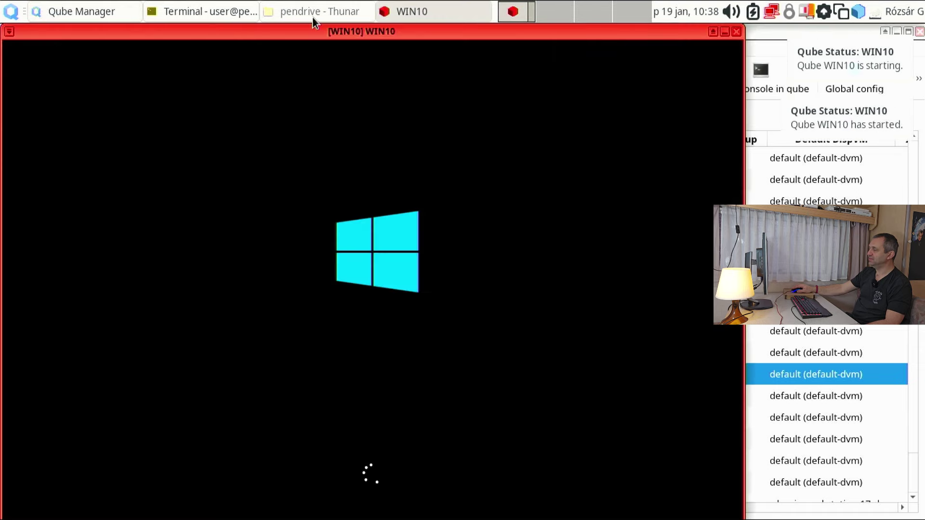
drag(310, 35, 382, 35)
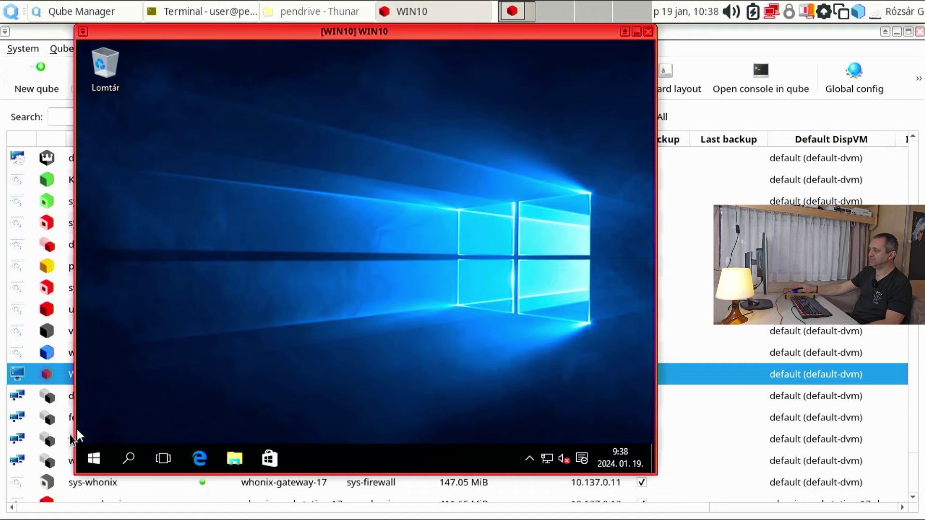
Step: Open the Windows Control Panel (Vezérlőpult), search it for "eszk" and launch the Device Manager
click(79, 455)
text(ve)
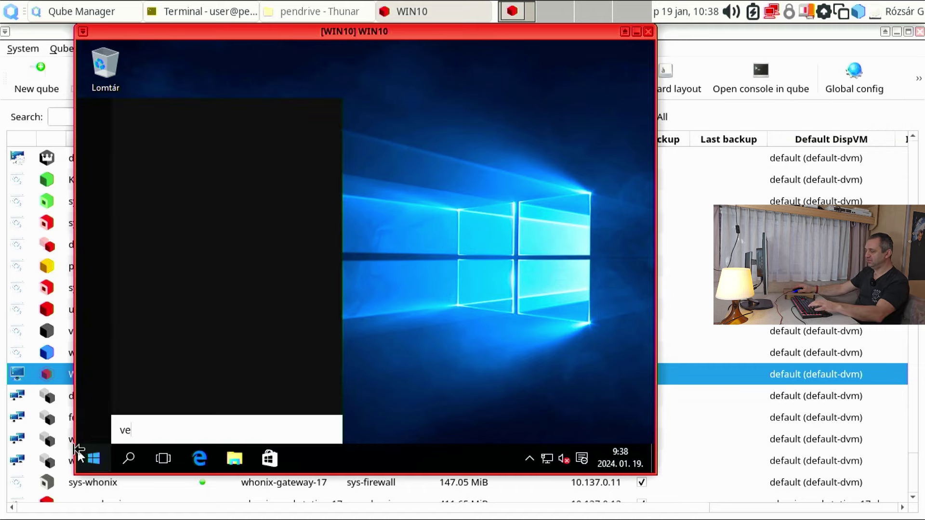
text(z)
click(200, 128)
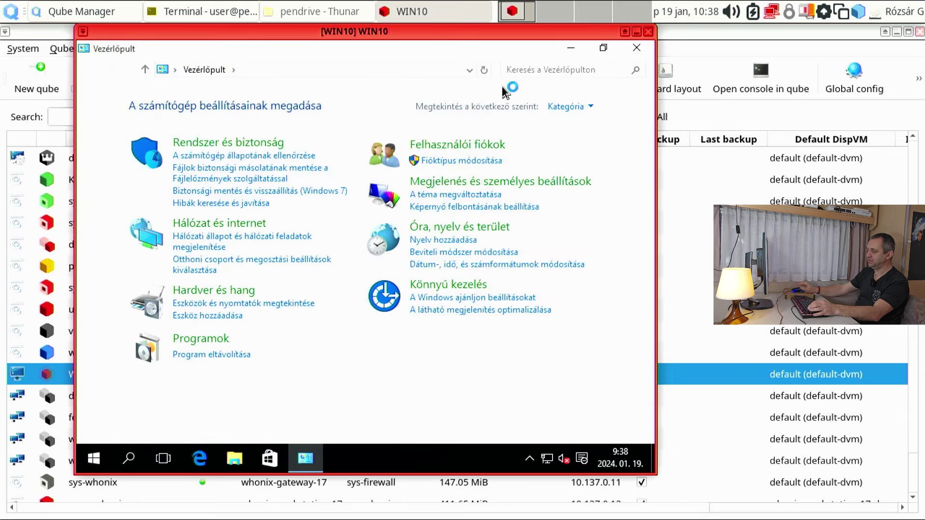
text(eszk)
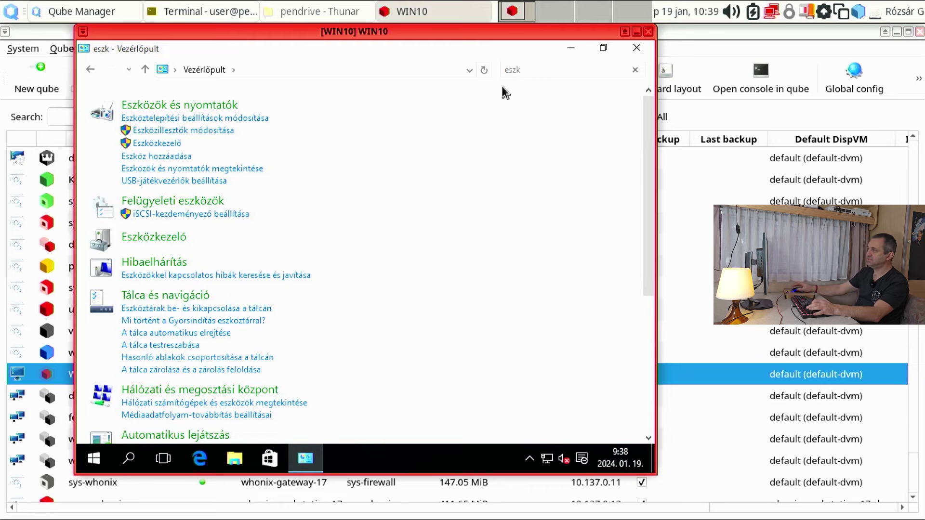
click(186, 130)
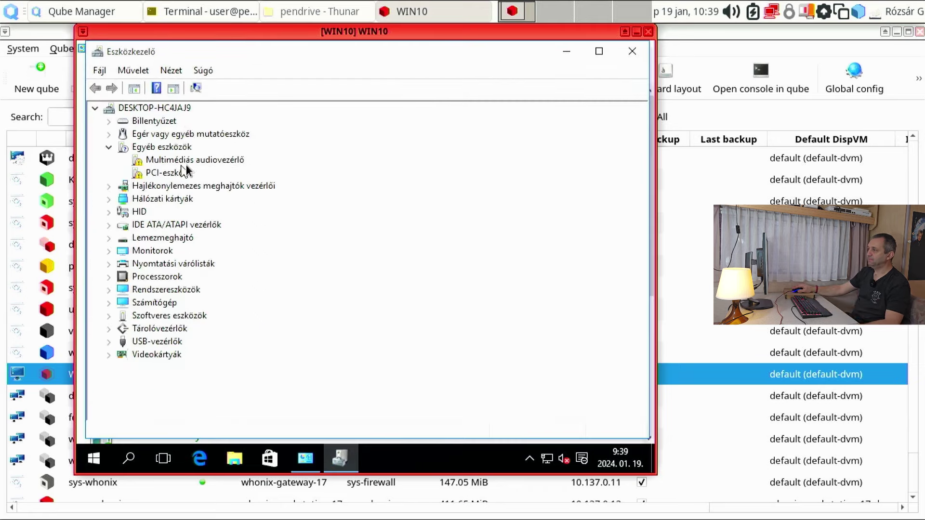
Step: Update the driver of the Multimédiás audiovezérlő device using the automatic driver search, and close the update wizard
click(192, 162)
right_click(192, 161)
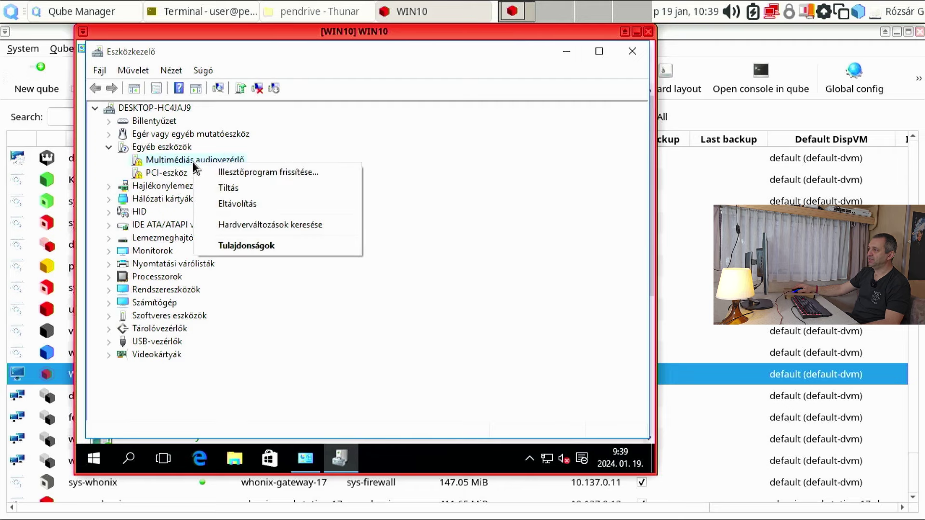
click(256, 174)
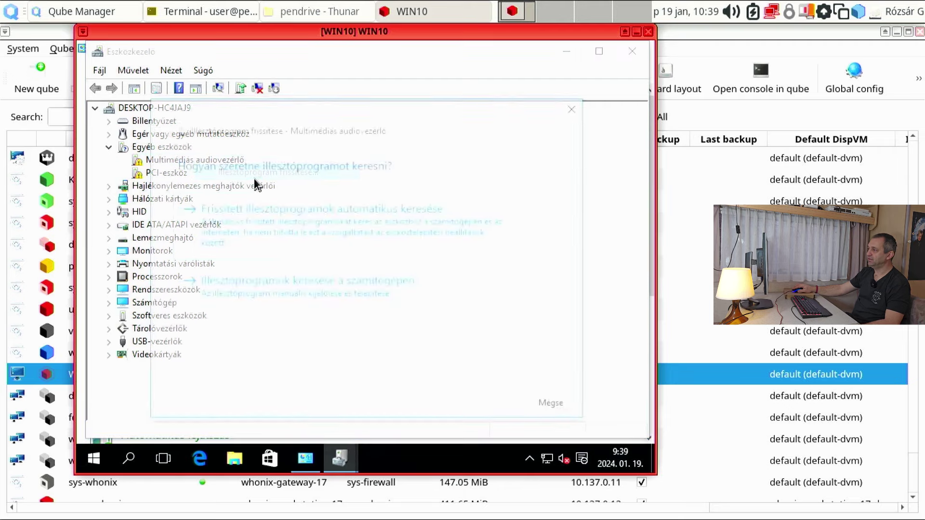
click(335, 247)
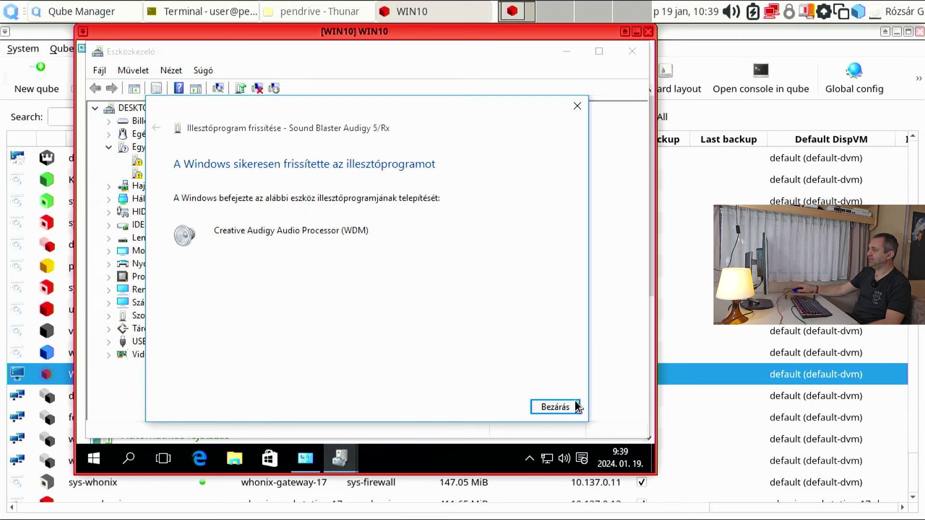
click(555, 407)
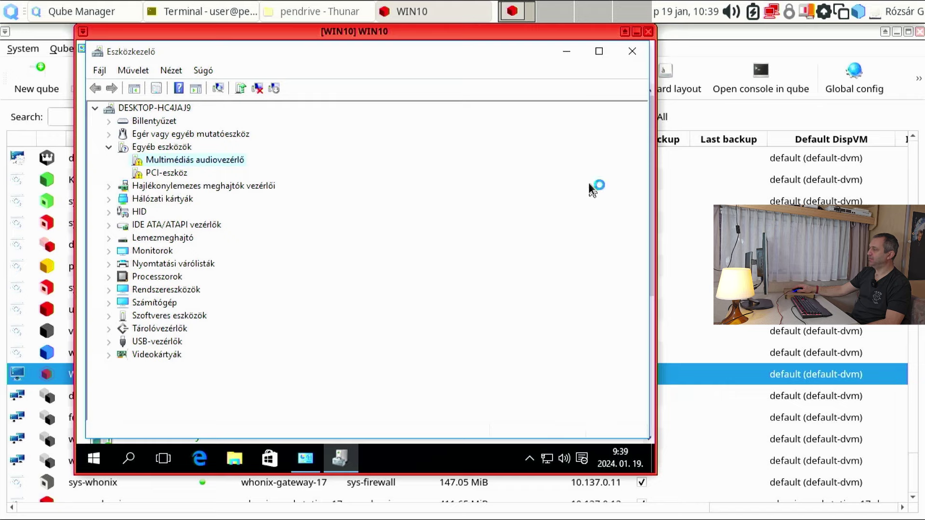
Step: Close the Device Manager and check the speaker volume control for the sound card
click(635, 53)
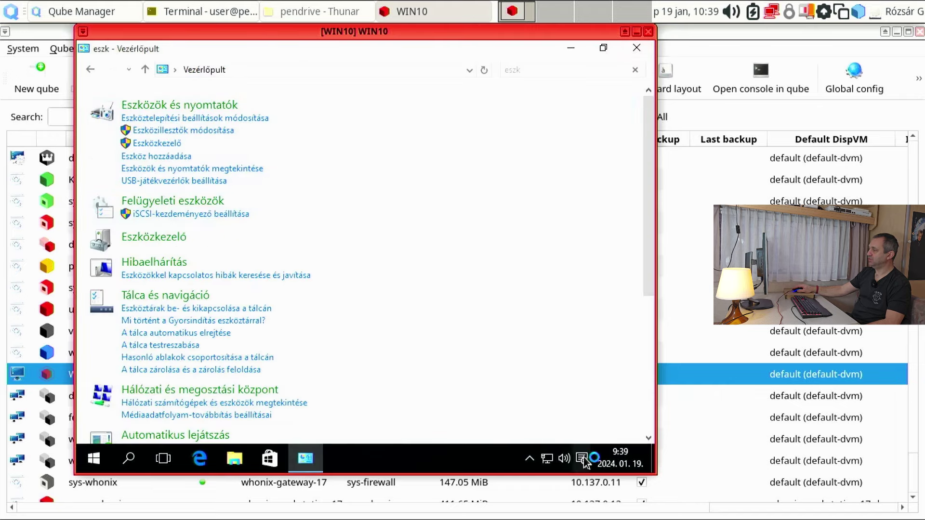
click(564, 460)
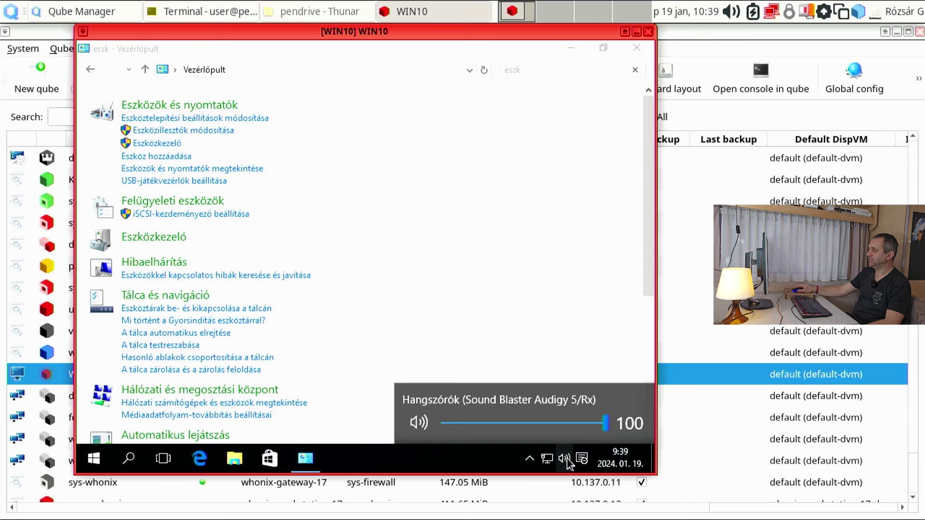